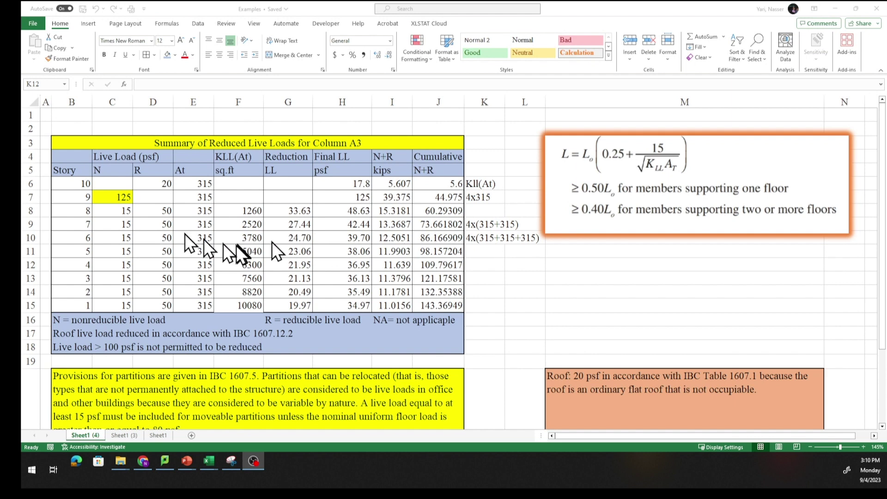
Clear the contents of the live load table from C6 through J15, keeping the story numbers and headers
key("alt+Tab")
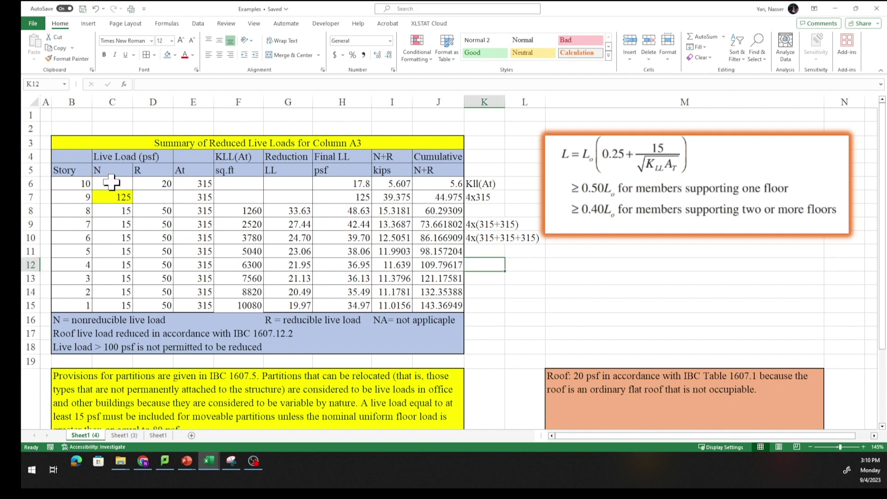
left_click_drag(111, 184, 425, 300)
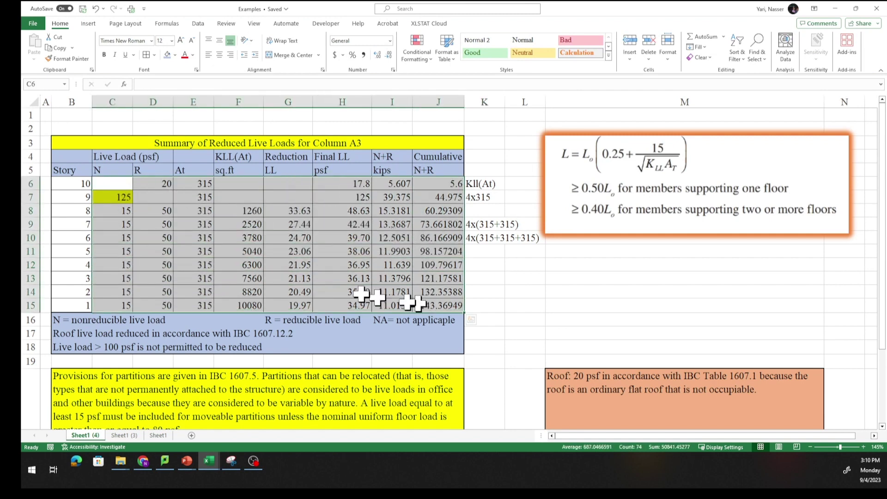
right_click(327, 261)
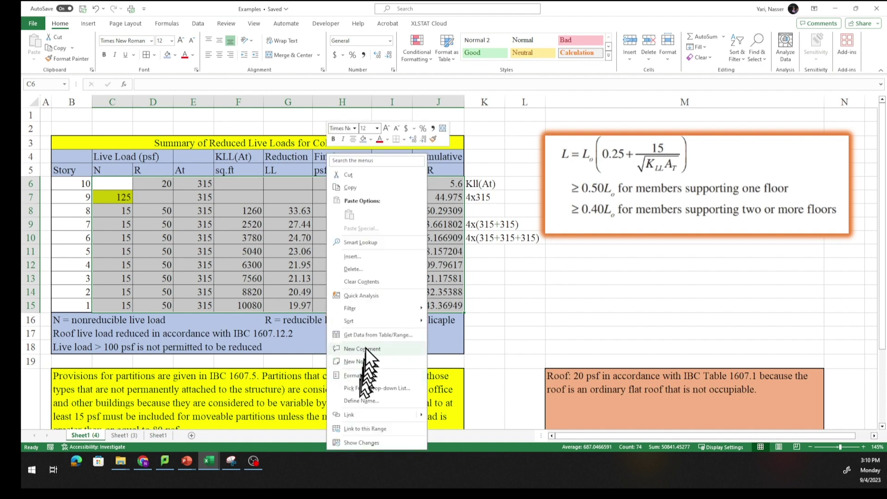
left_click(372, 285)
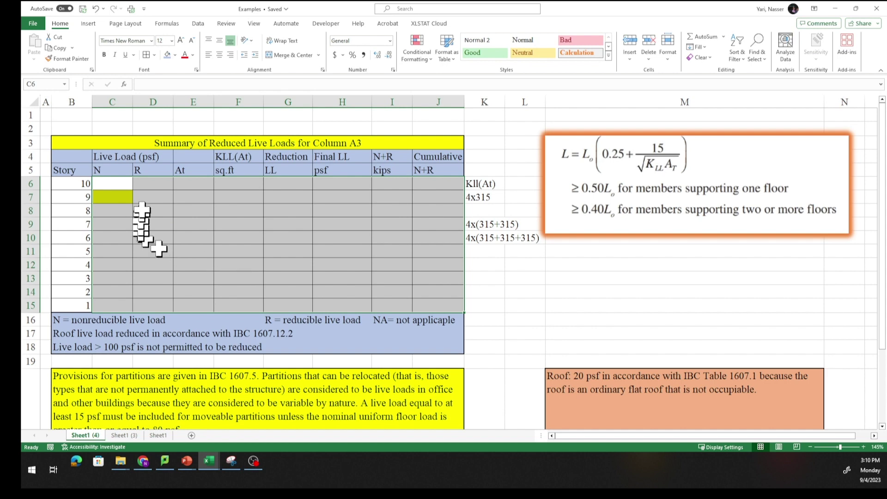
For story 10, enter a reducible live load of 20 in D6 and a tributary area of 315 in E6
left_click(102, 183)
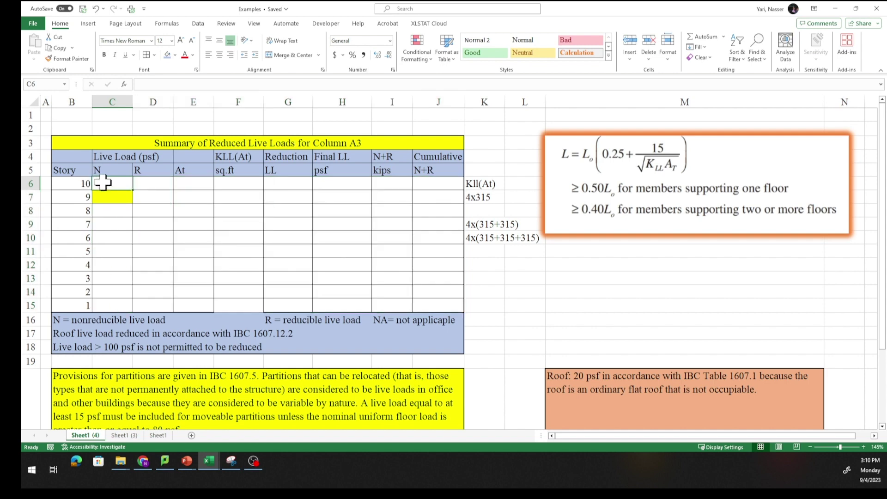
left_click(149, 183)
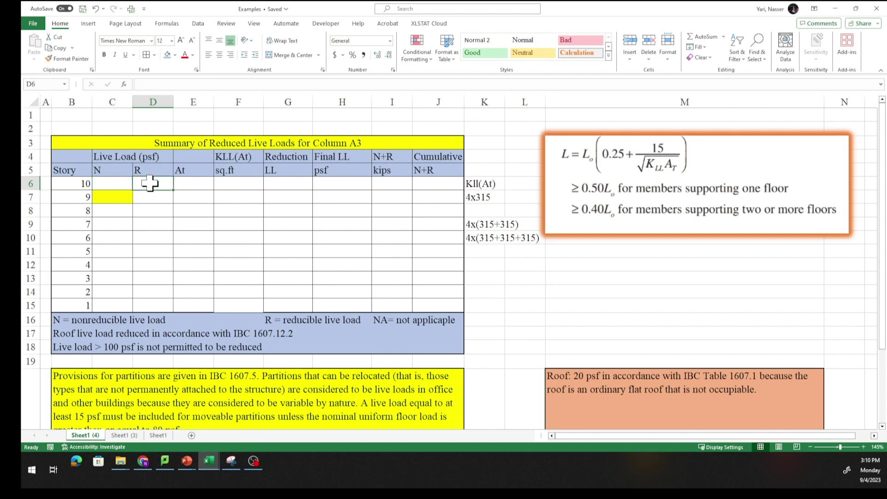
type("20")
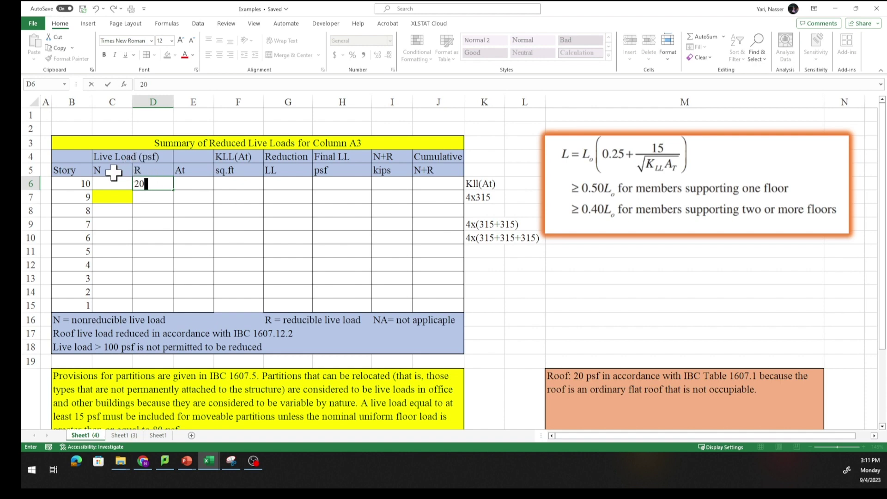
left_click(193, 185)
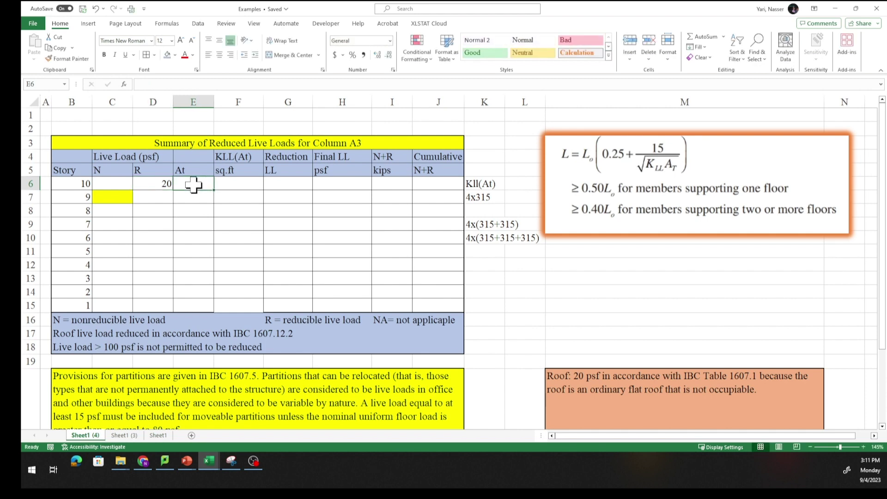
type("315")
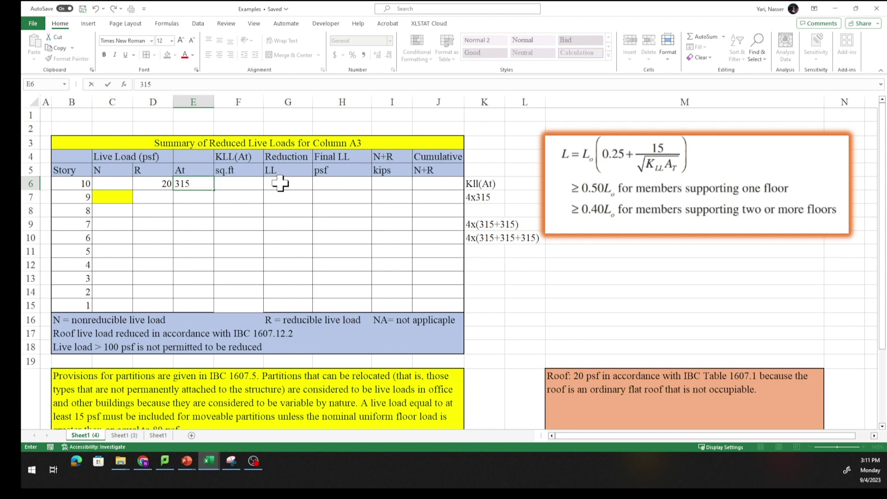
Enter 17.8 psf as the final live load for story 10 in H6
left_click(336, 184)
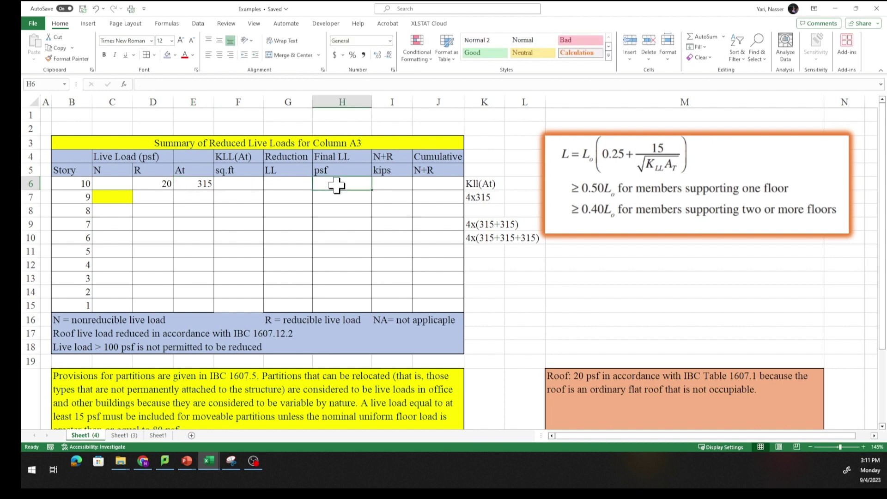
left_click(162, 184)
type("20")
left_click(330, 183)
type("17.")
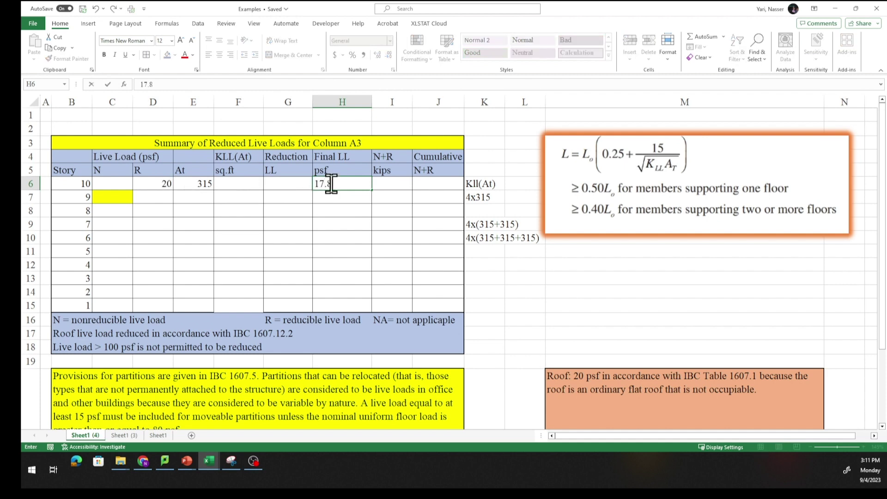
type("8")
Calculate story 10's N+R load in kips in I6 with the formula =(H6*E6)/1000
left_click(397, 183)
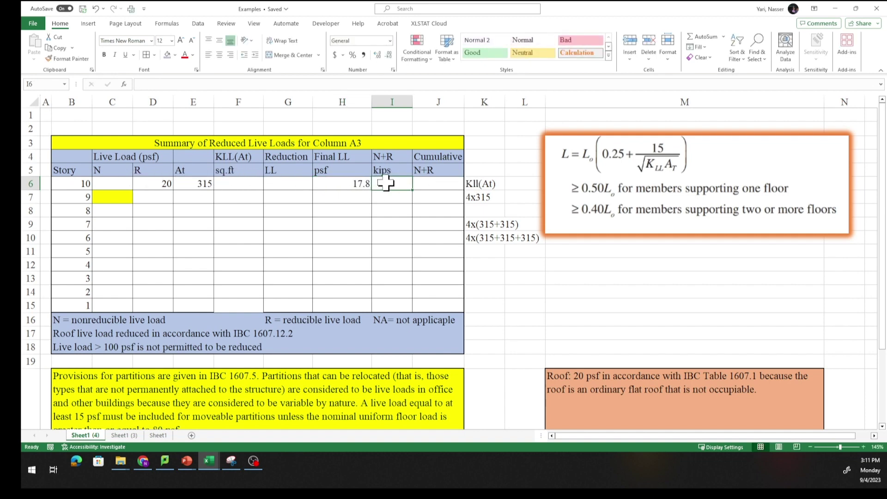
type("17")
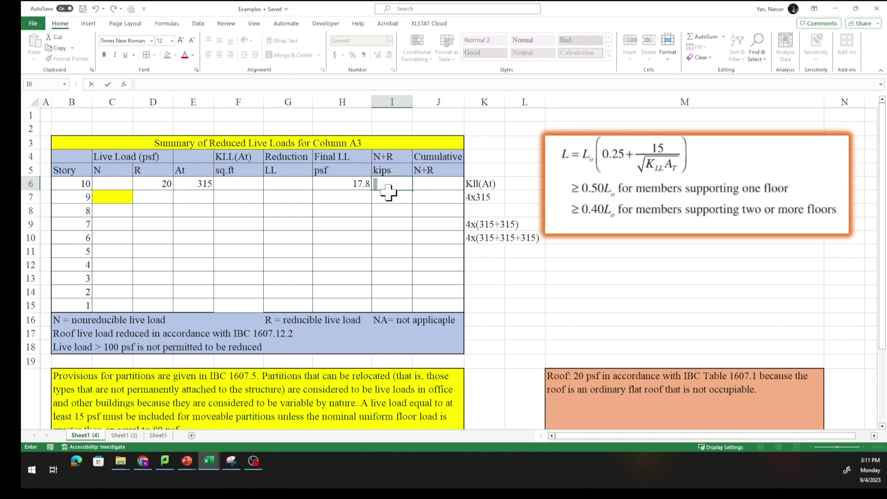
key("Return")
left_click(388, 183)
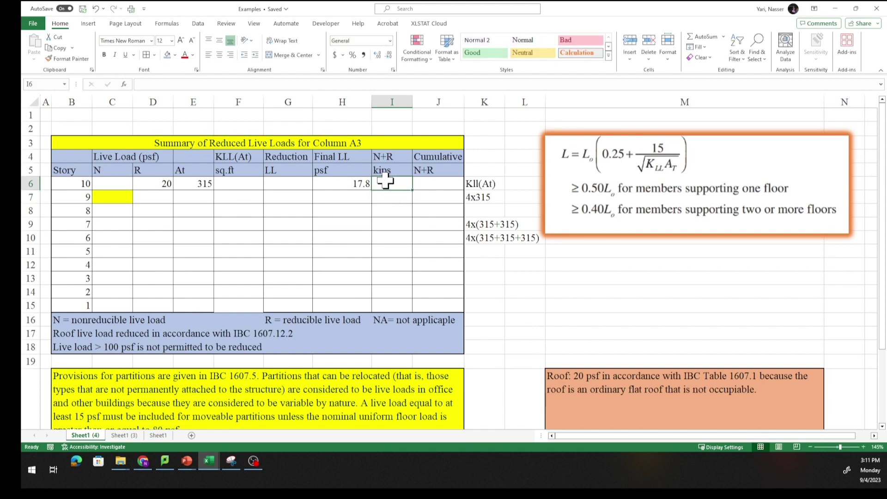
type("=")
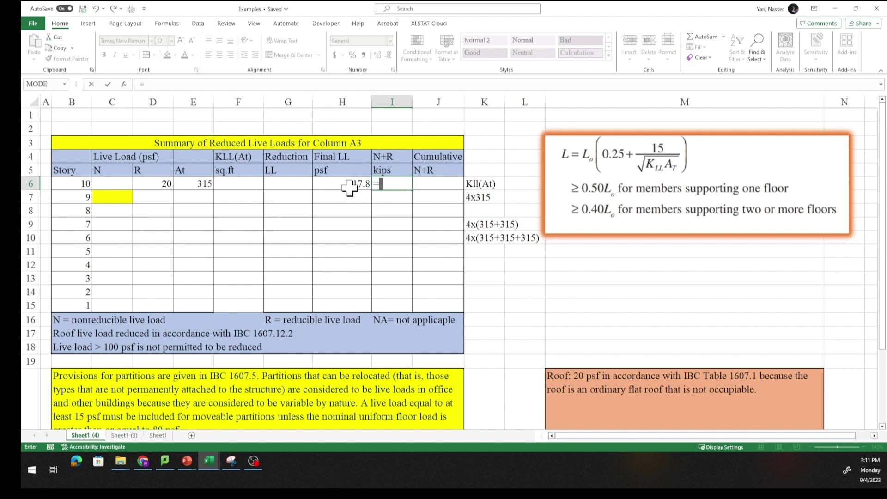
type("(")
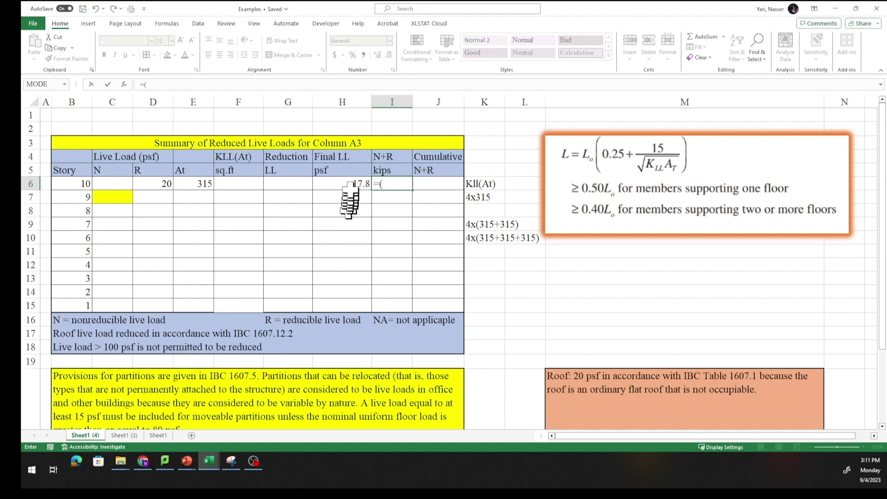
left_click(351, 184)
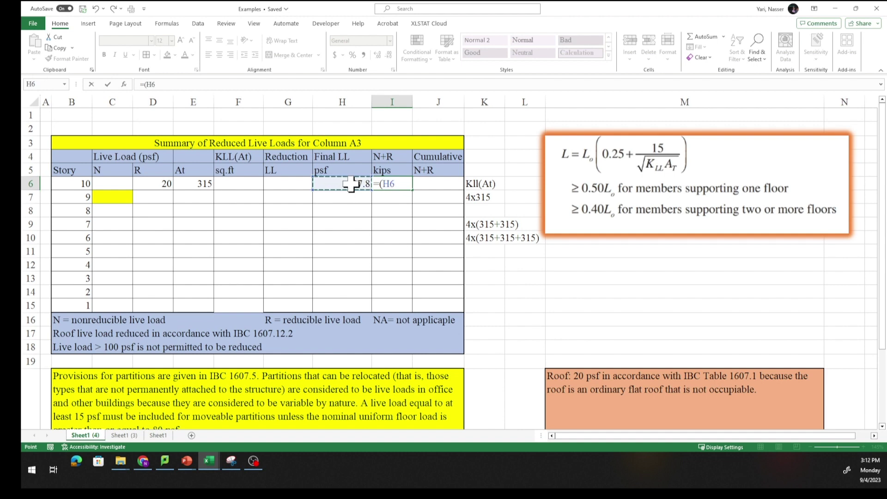
type("*")
left_click(201, 183)
type(")/1000")
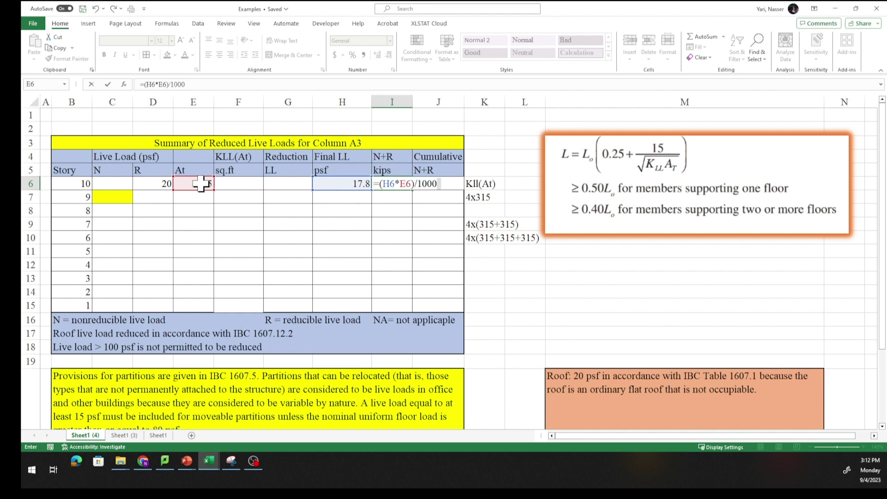
key("Return")
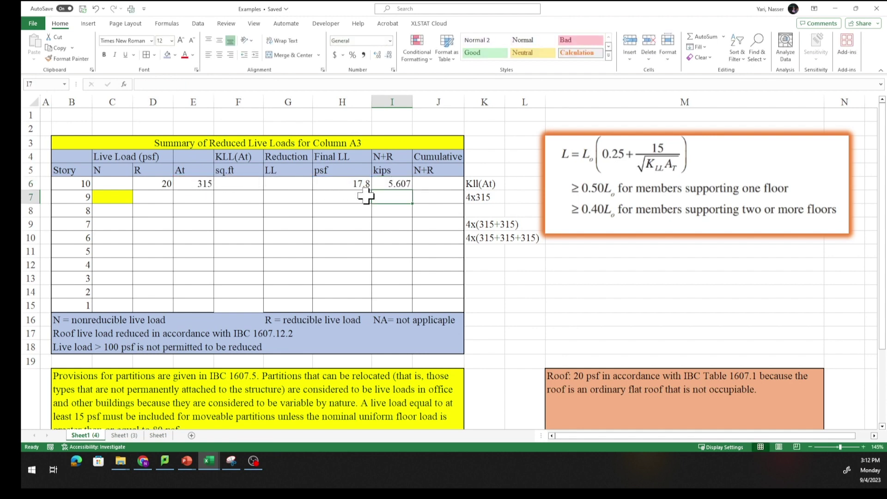
Enter 5.6 as the cumulative N+R load for story 10 in J6
left_click(439, 186)
type("5")
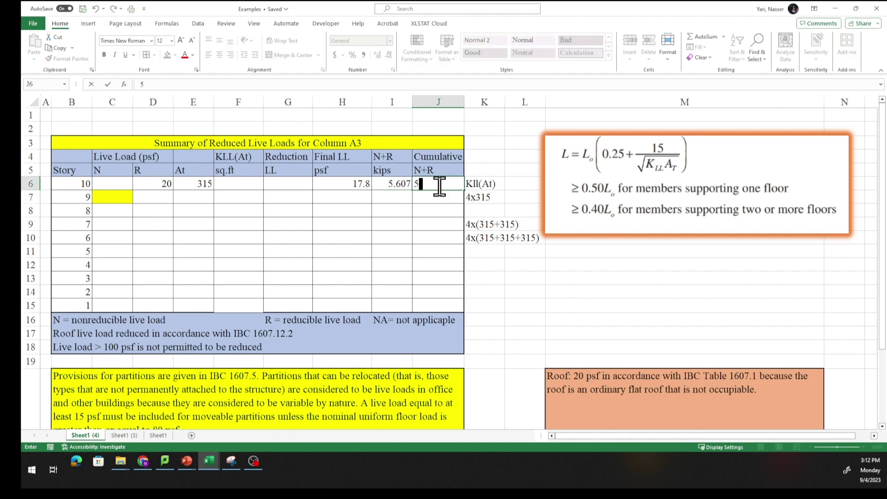
type(".6")
key("Return")
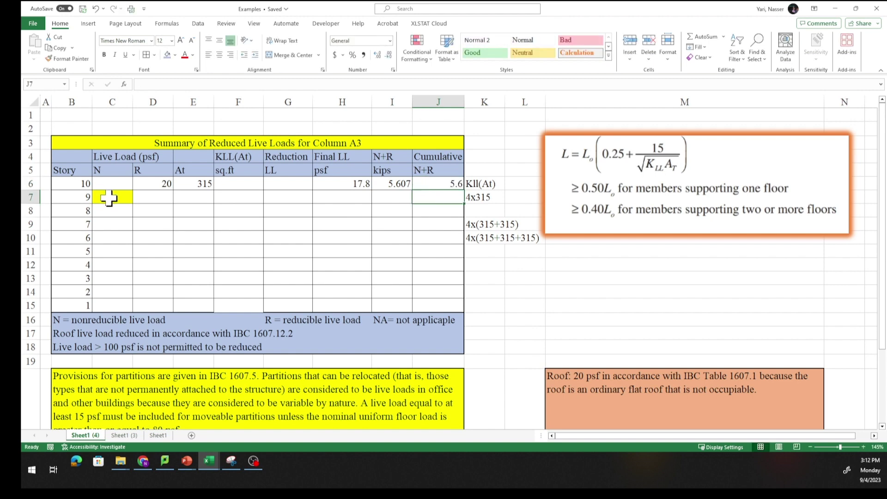
Enter 125 as story 9's nonreducible live load in C7, and fill the tributary area from E6 down to E15
left_click(109, 199)
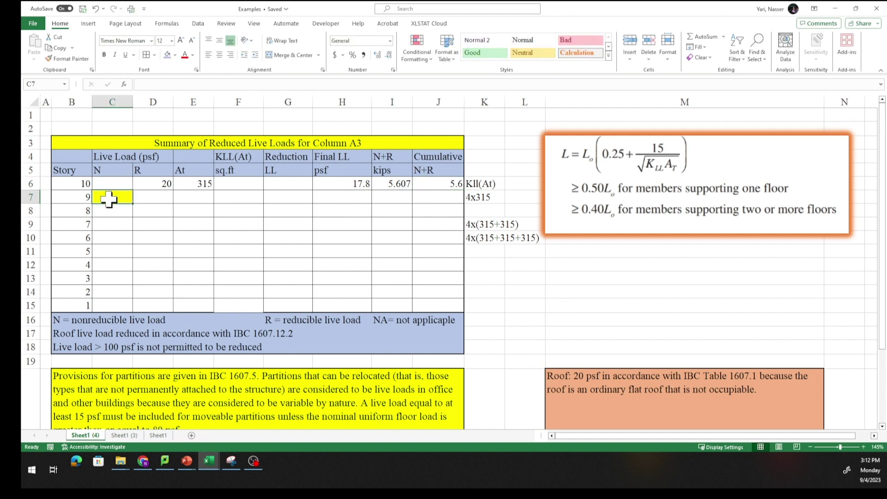
type("125")
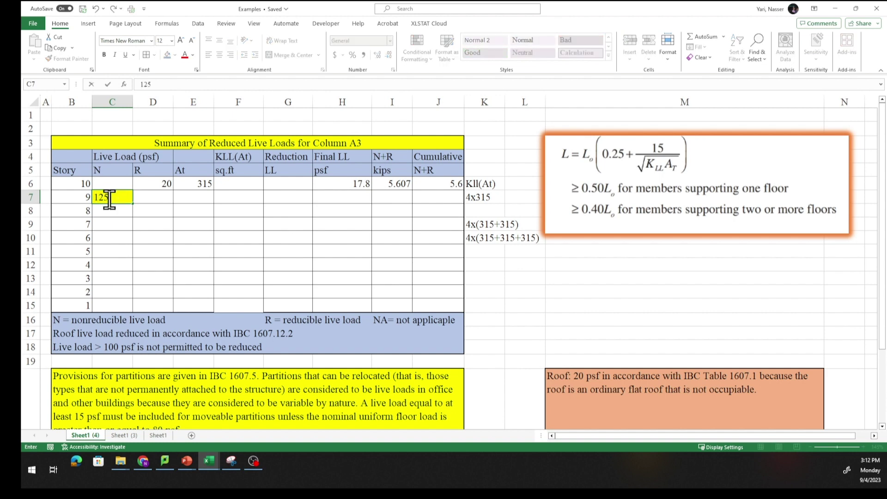
left_click(205, 184)
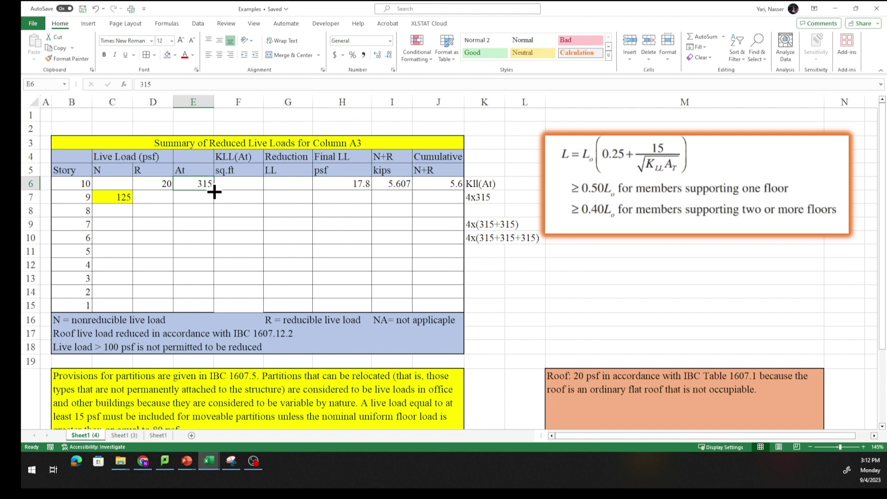
left_click_drag(214, 191, 212, 311)
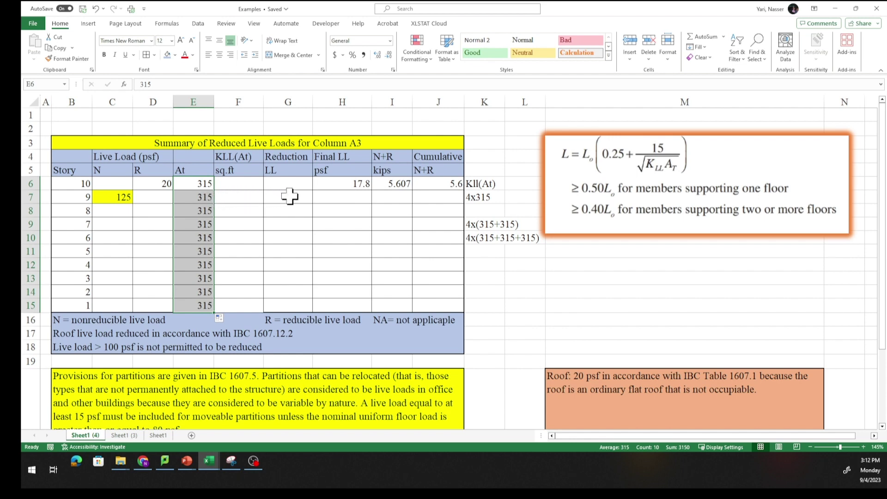
Set story 9's final live load in H7 to 125 psf, and fill the N+R formula from I6 into I7
left_click(340, 196)
type("125")
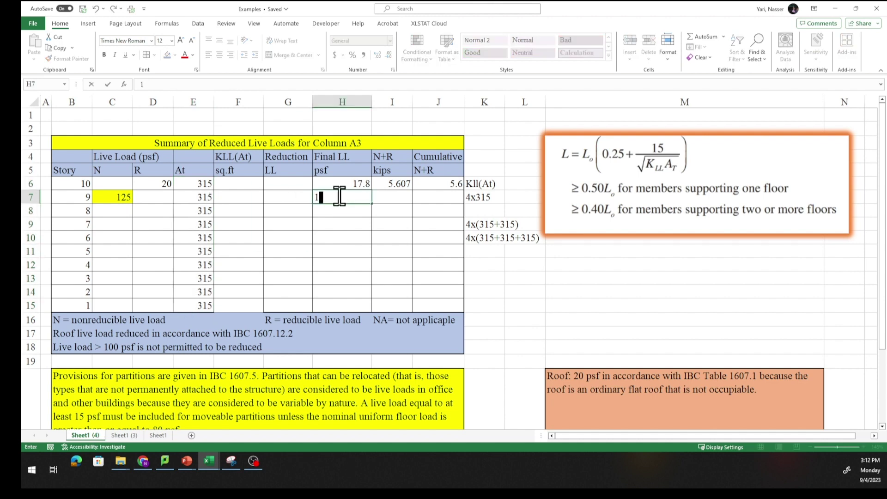
left_click(398, 195)
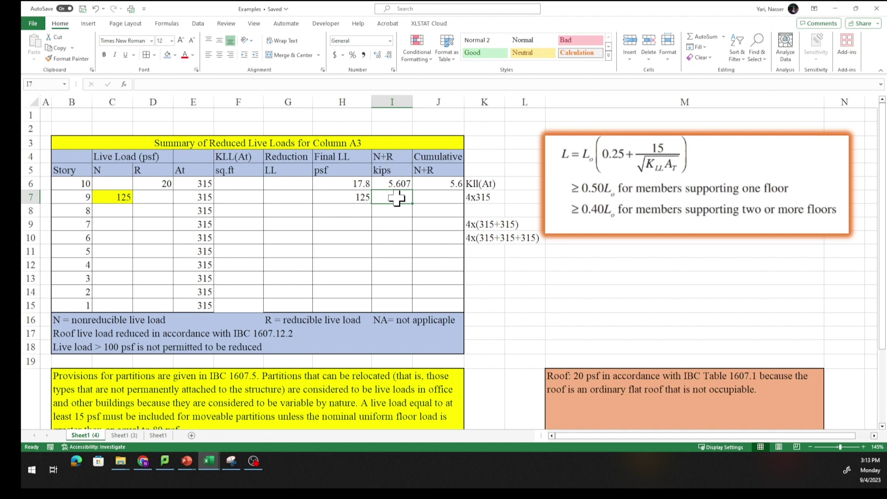
type("=")
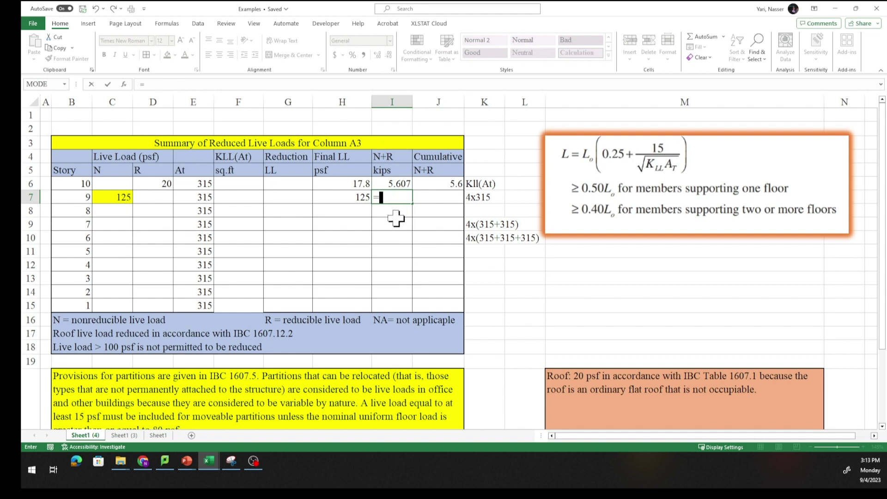
key("BackSpace")
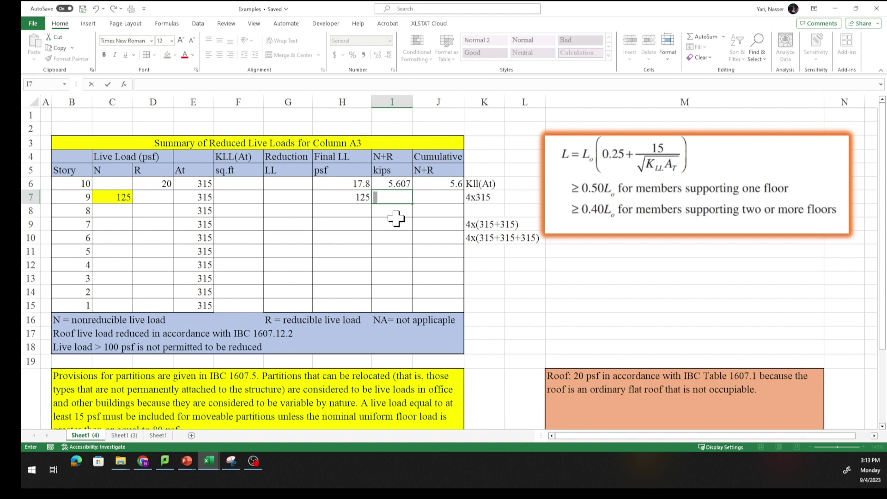
left_click(403, 185)
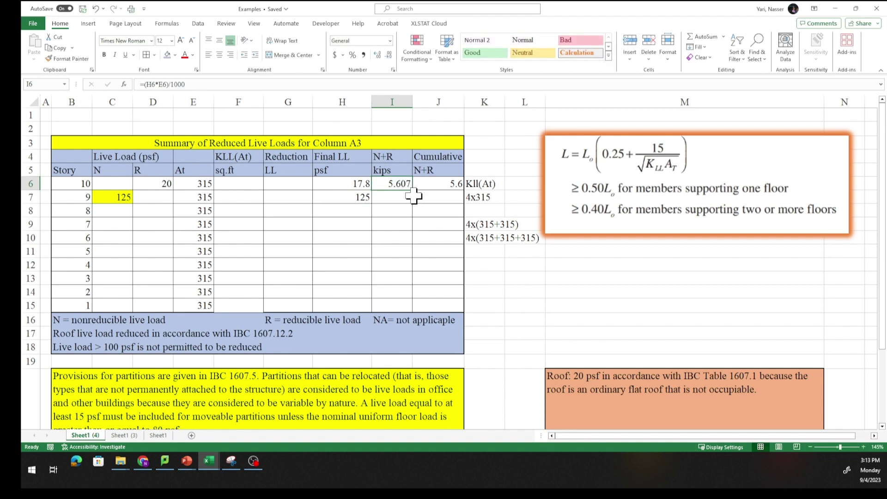
left_click_drag(412, 191, 411, 201)
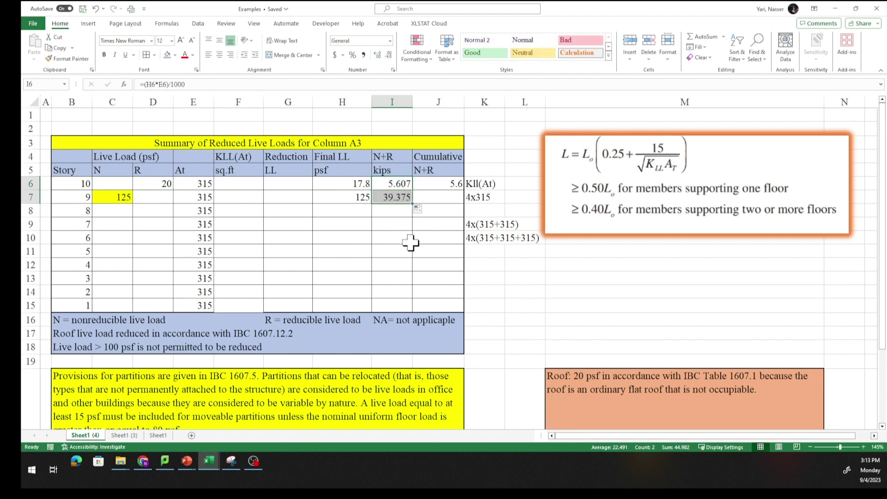
Calculate story 9's cumulative N+R load in J7 with the formula =J6+I7
left_click(438, 196)
type("=")
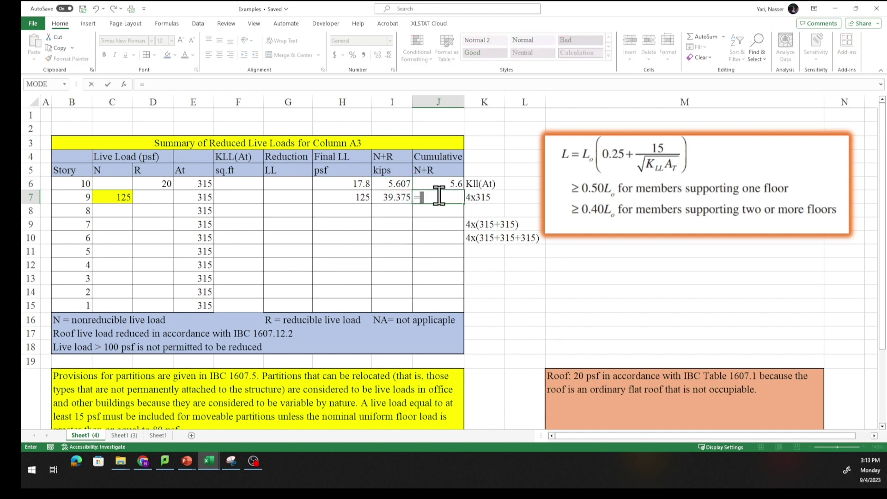
left_click(441, 181)
type("+")
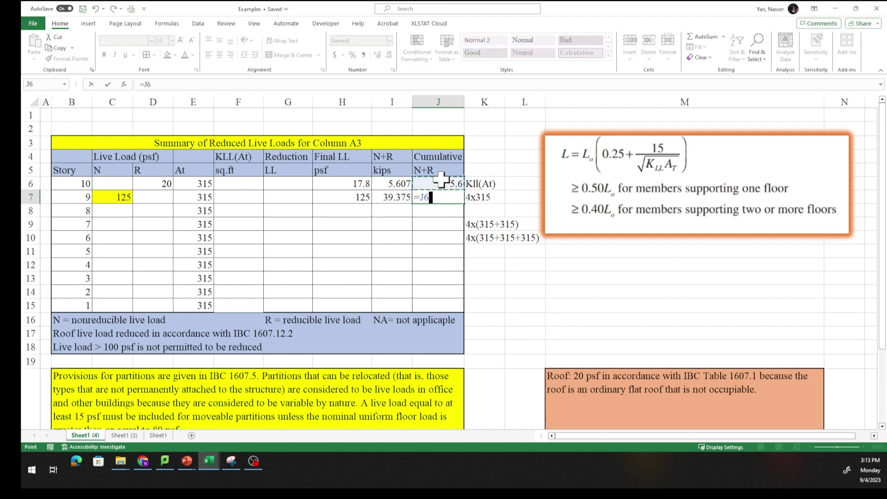
left_click(389, 196)
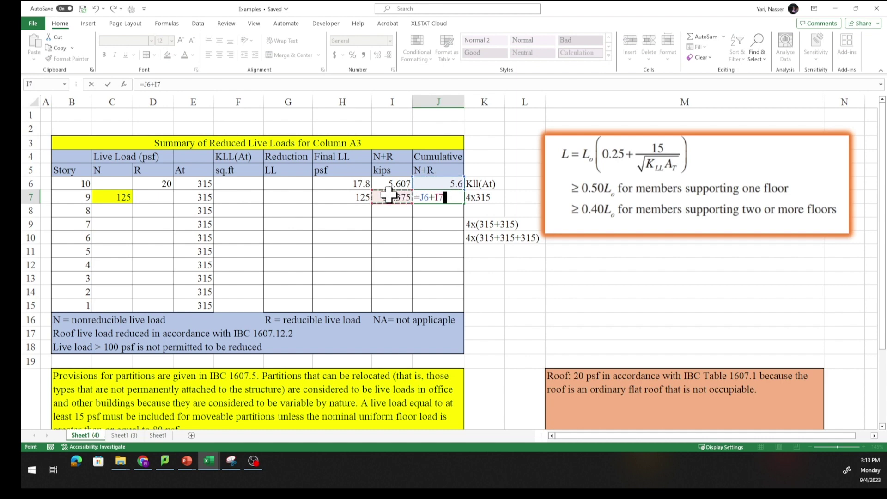
key("Return")
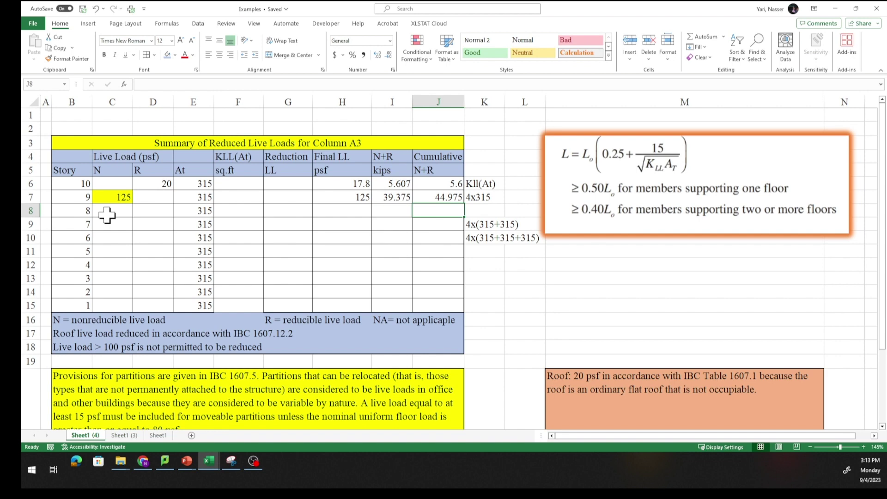
Enter story 8's live loads: 15 psf nonreducible in C8 and 50 psf reducible in D8
left_click(107, 214)
type("=")
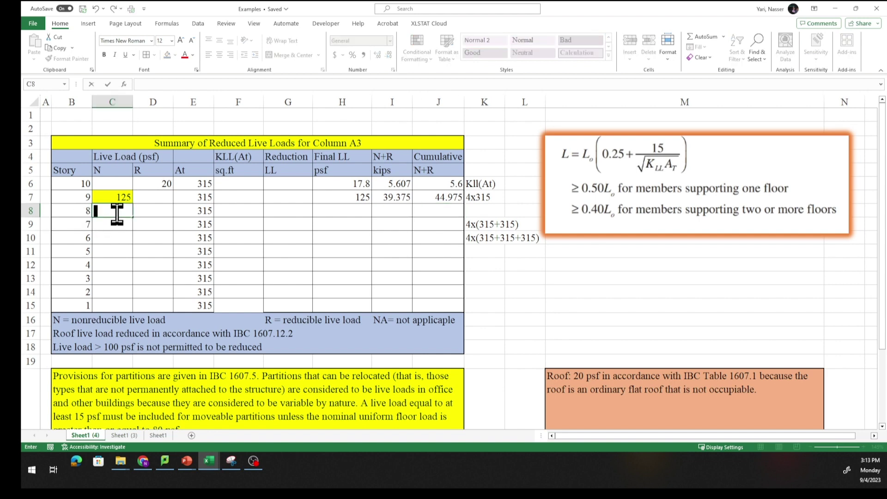
key("Escape")
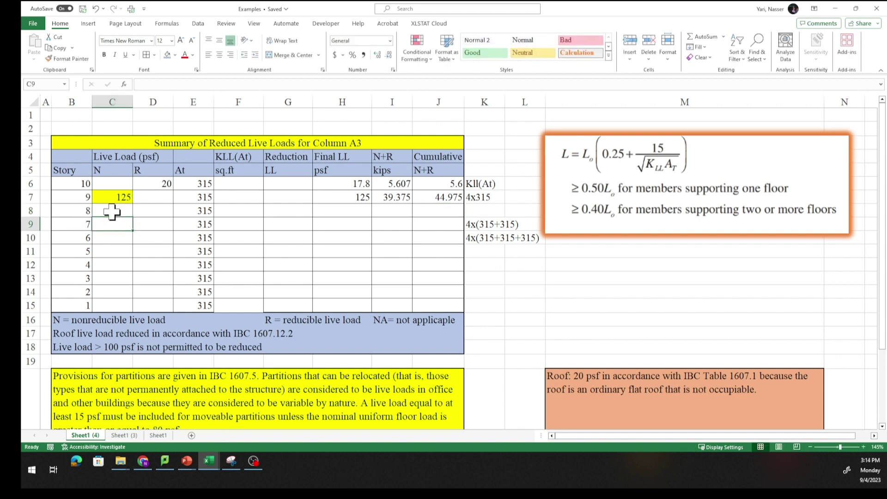
type("15")
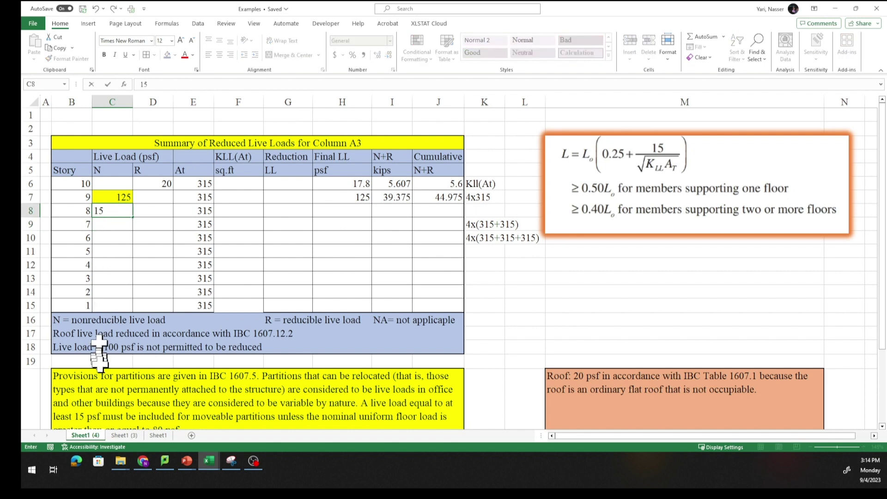
scroll(110, 368, "down", 2)
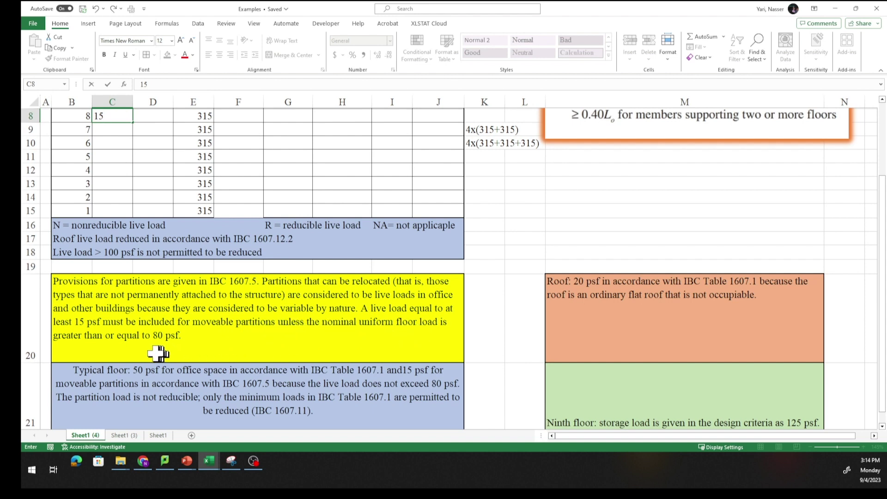
scroll(165, 211, "up", 2)
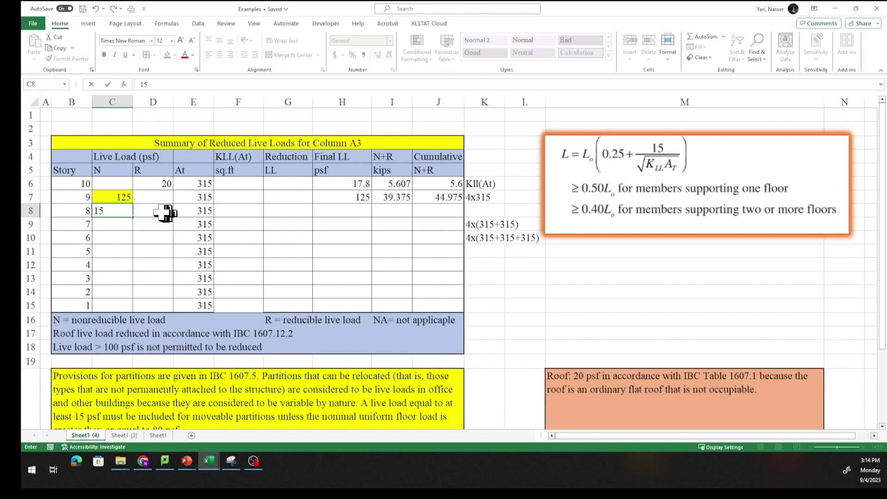
left_click(152, 211)
type("50")
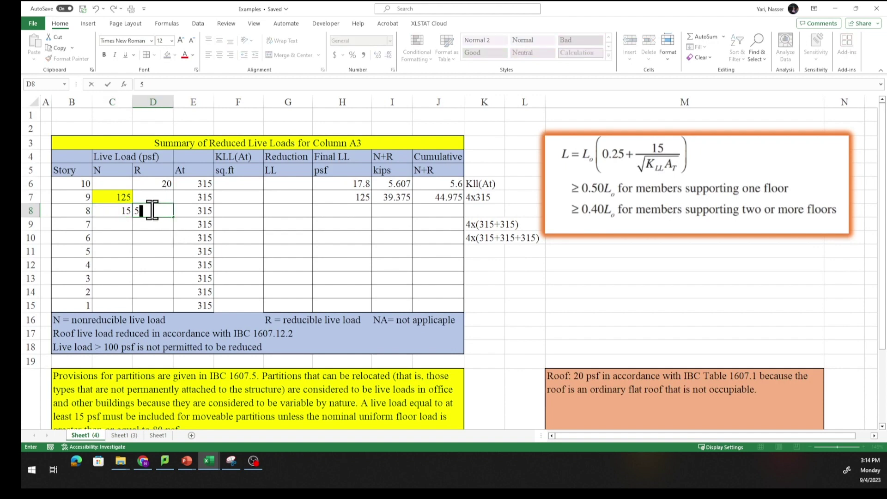
left_click(122, 224)
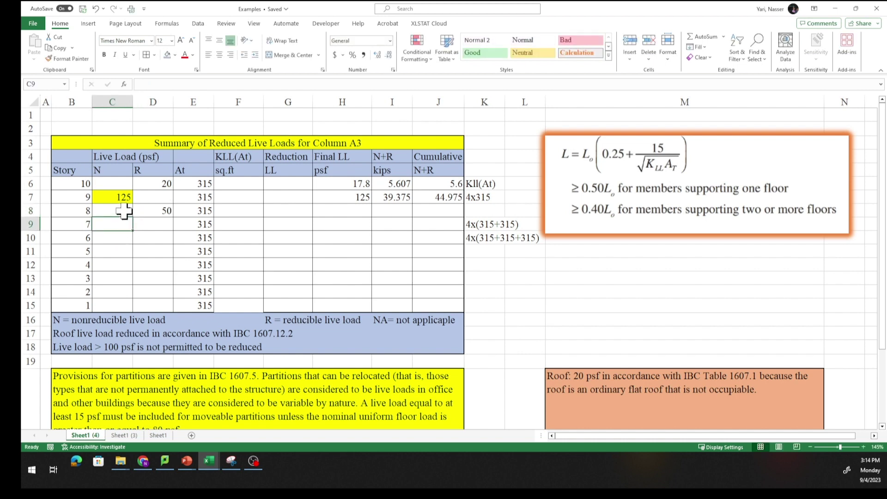
left_click(124, 211)
type("15")
key("Return")
Consult the live load reduction slide in PowerPoint, and calculate story 8's KLL(At) in F8 of the Excel table with =4*315
left_click(234, 211)
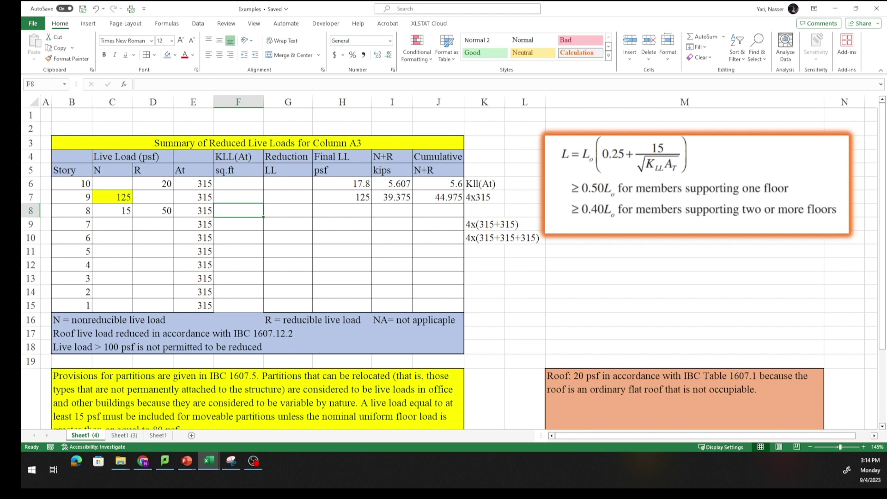
key("alt+Tab")
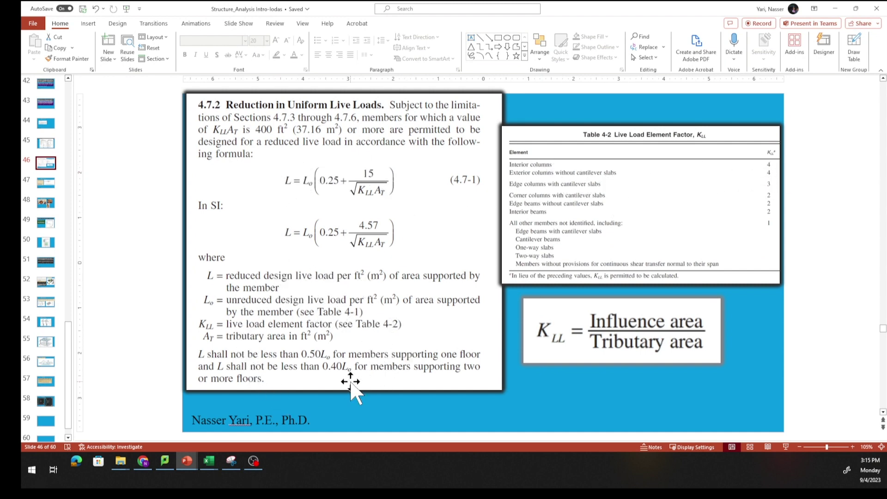
left_click(839, 6)
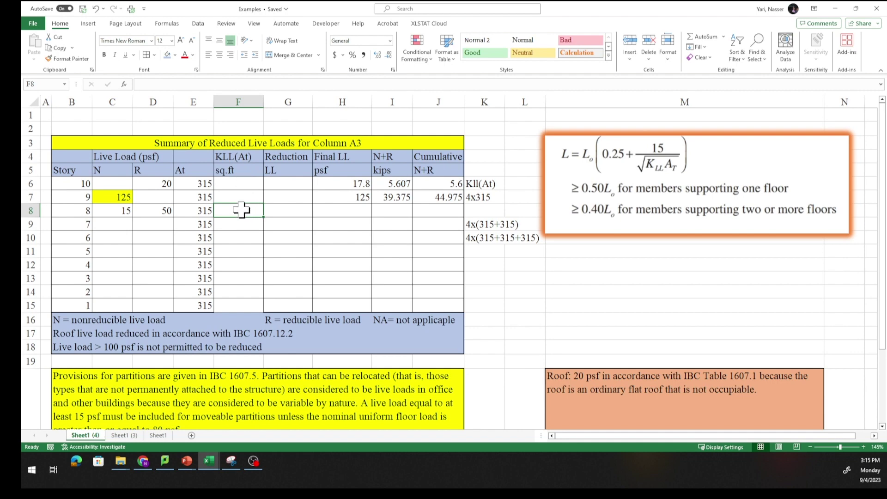
type("=")
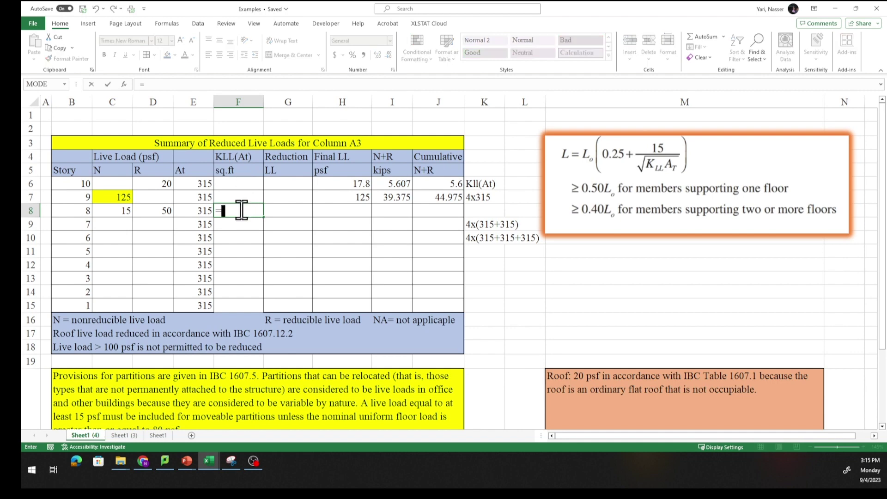
type("4*315")
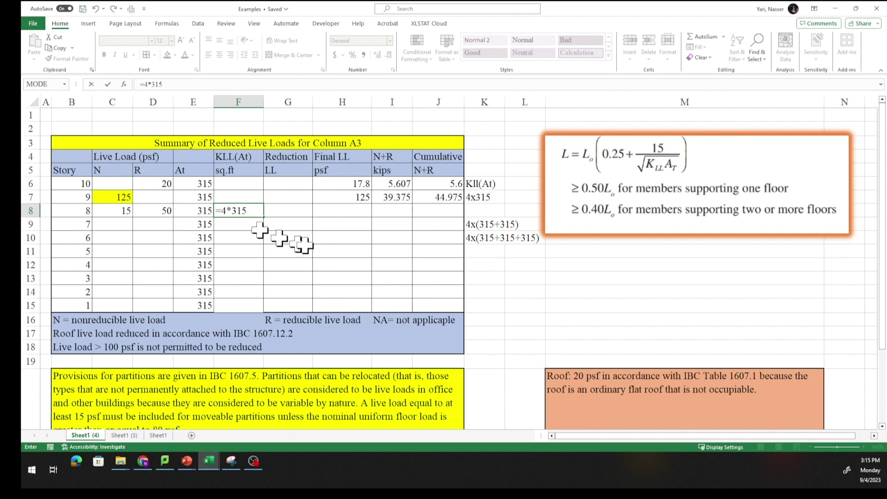
key("Return")
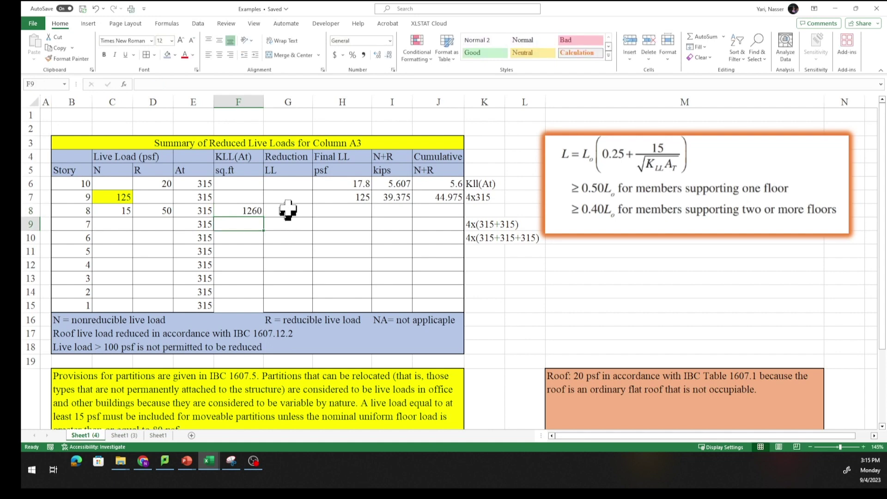
Calculate story 8's reduced live load in G8 with the formula =50*(0.25+(15/(F8)^0.5))
left_click(288, 209)
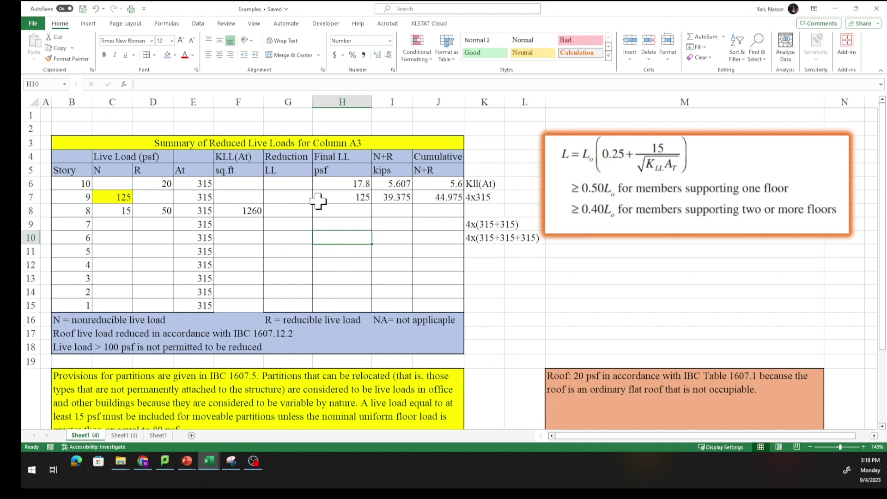
left_click(282, 210)
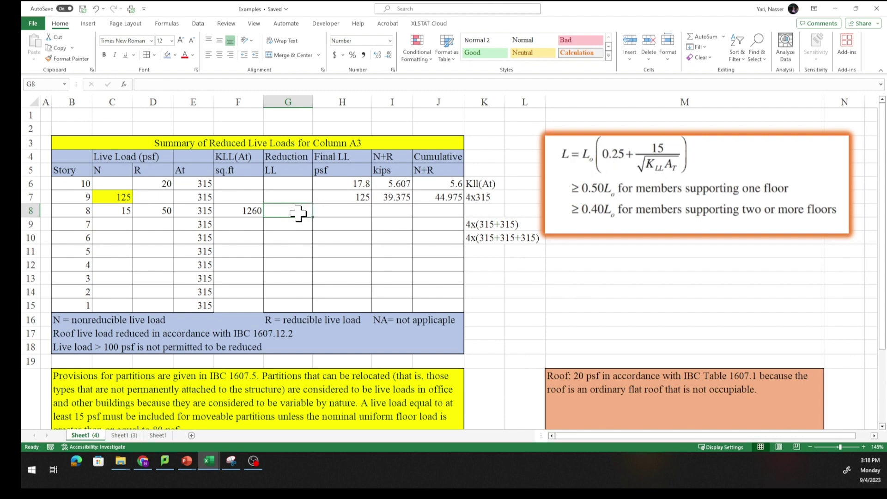
type("=")
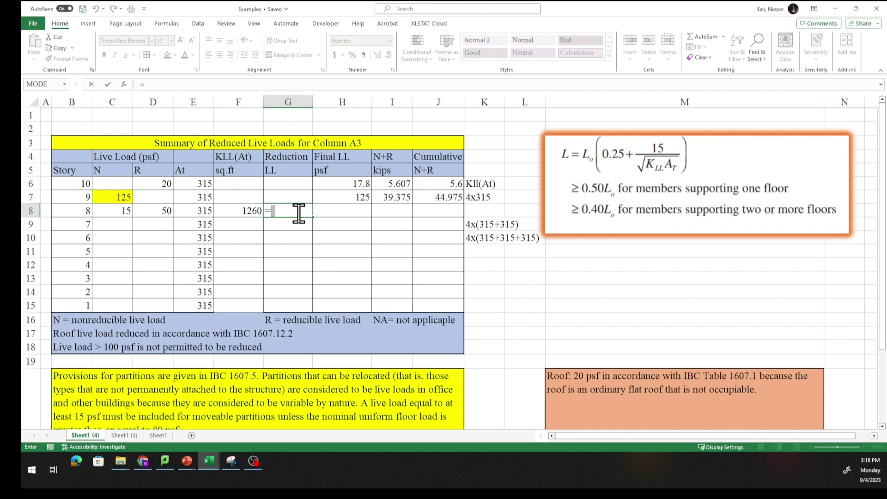
type("50*(0.25+(15")
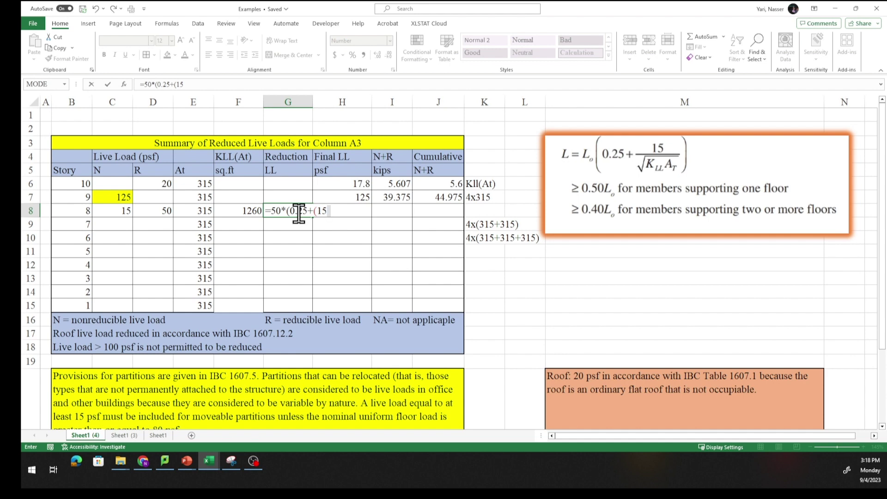
type("/(")
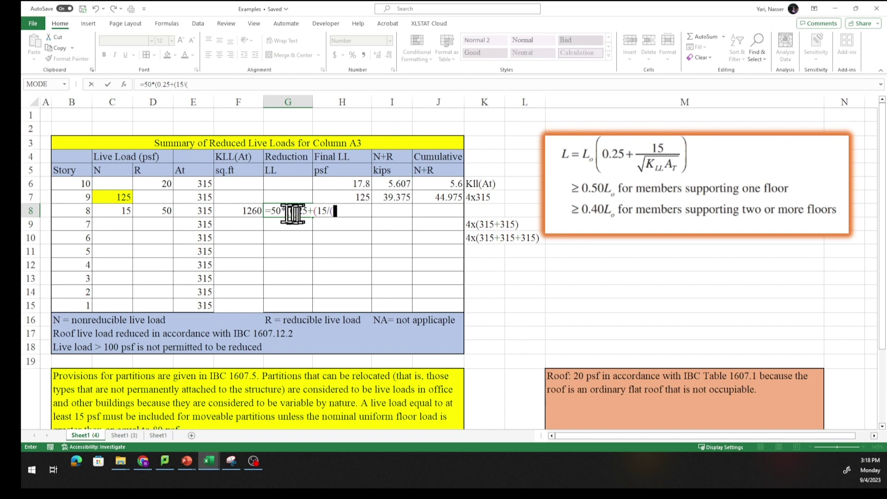
left_click(253, 211)
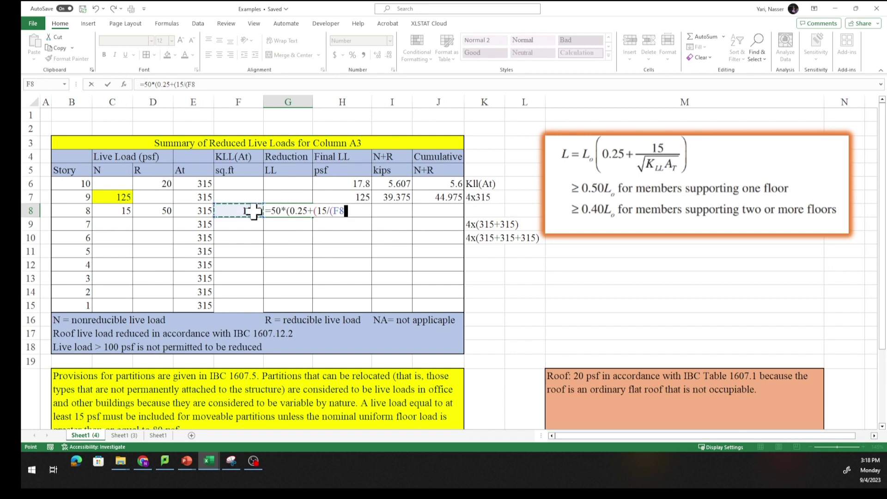
type(")^0.5)")
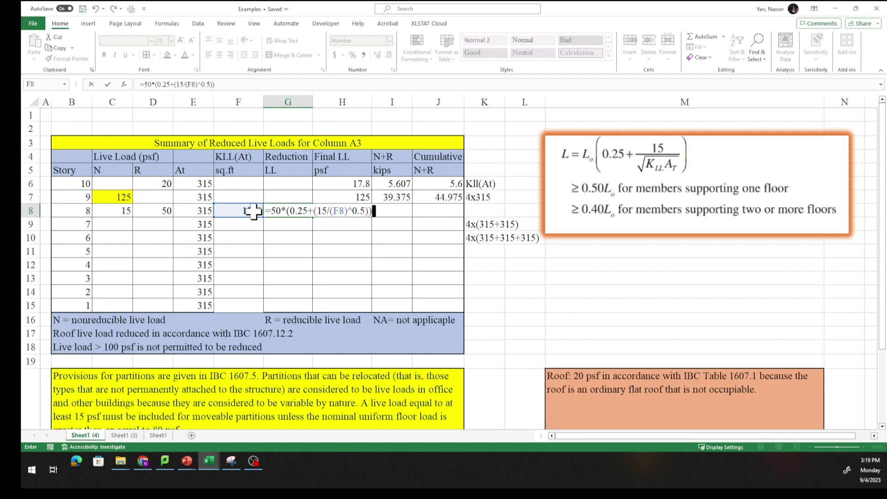
key("Return")
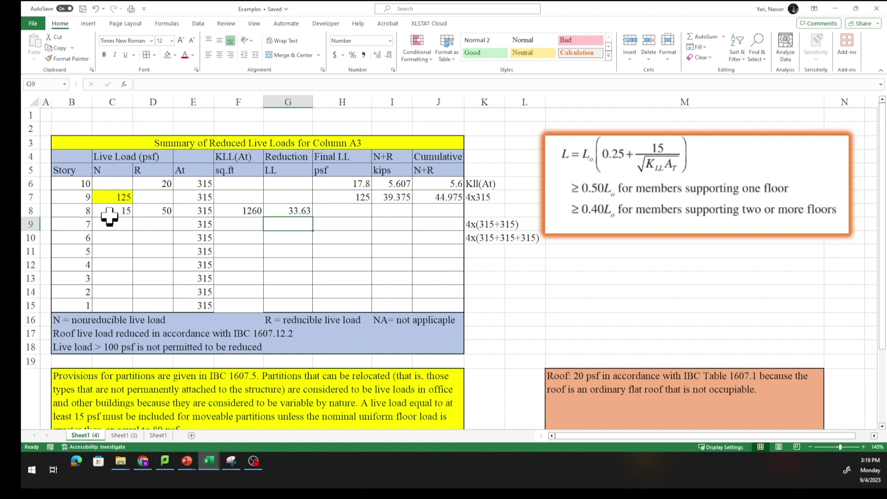
Calculate story 8's final live load in H8 with the formula =G8+C8
left_click(326, 209)
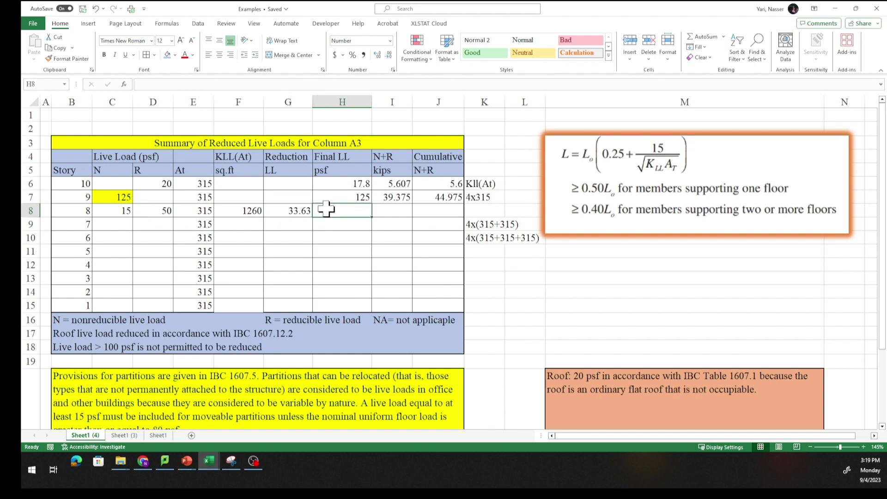
type("=")
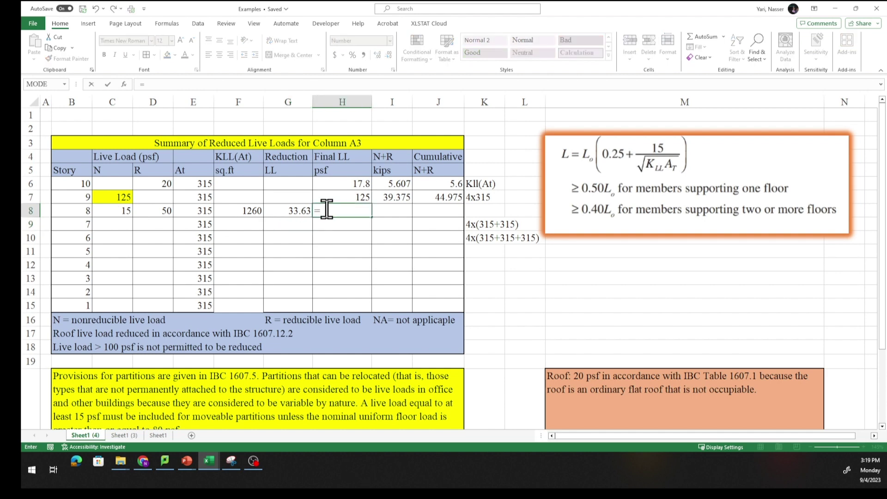
left_click(292, 212)
type("+")
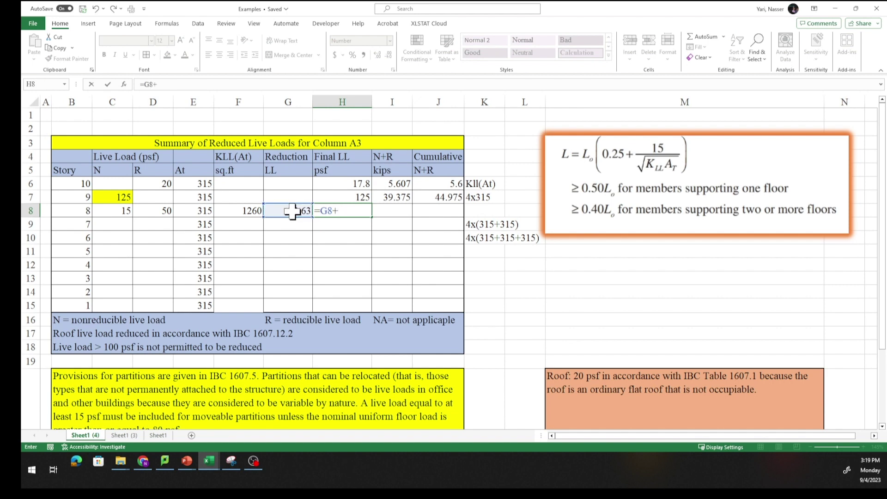
left_click(111, 212)
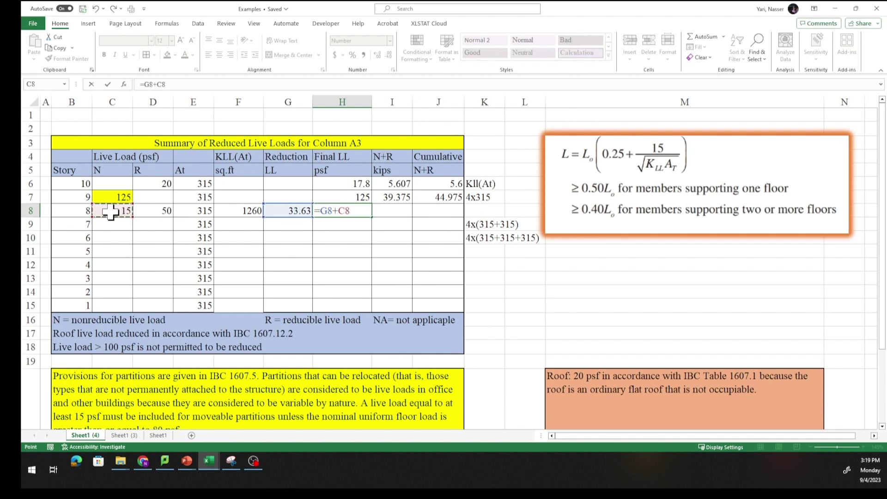
key("Return")
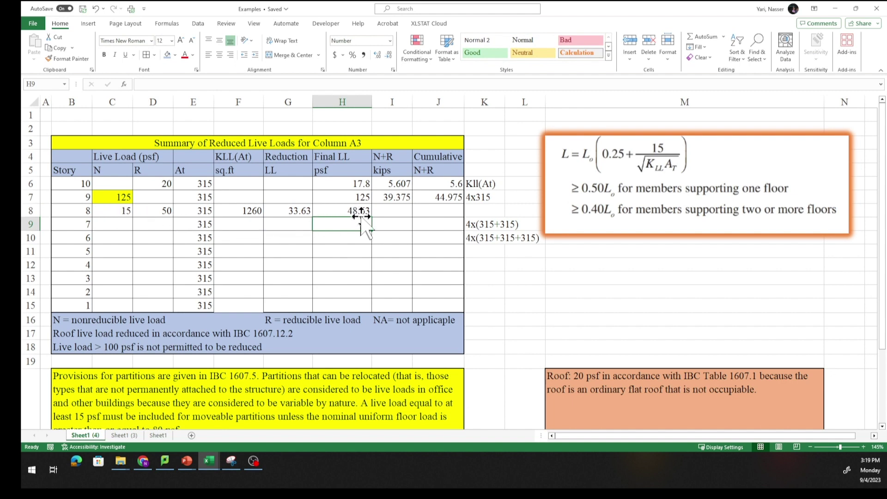
Fill story 9's N+R formula from I7 into I8 and its cumulative N+R formula from J7 into J8
left_click(399, 212)
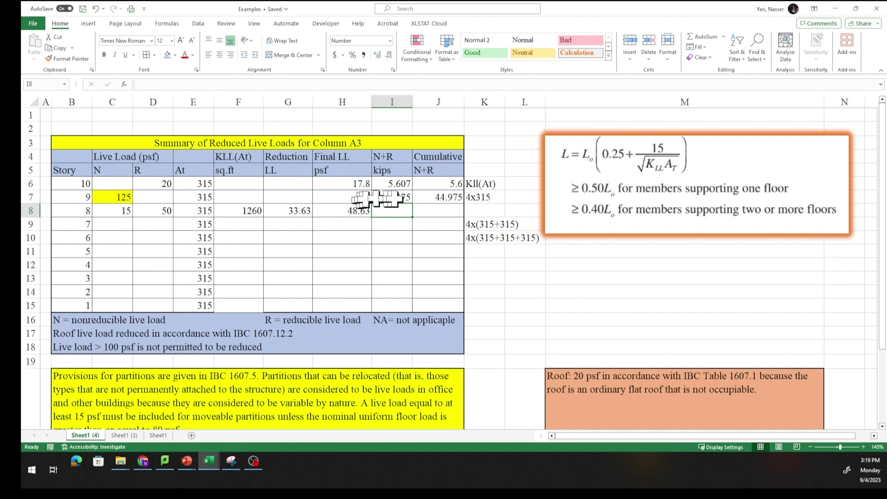
left_click(405, 199)
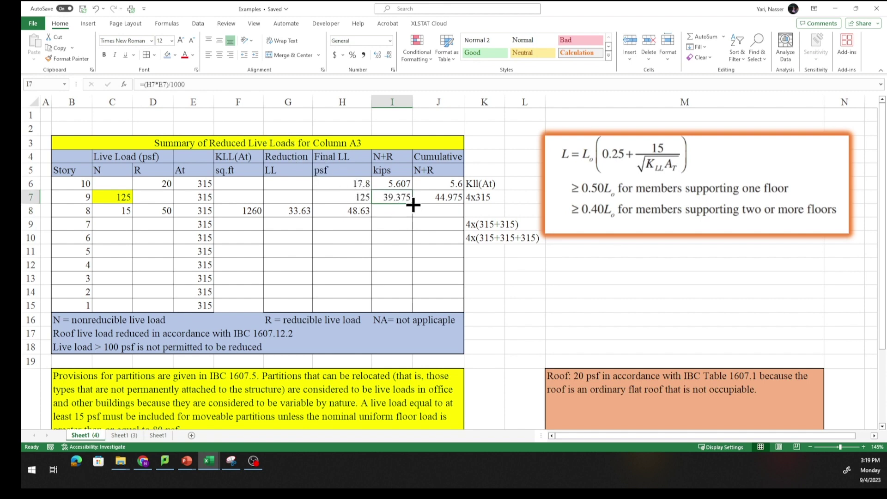
left_click_drag(414, 205, 413, 217)
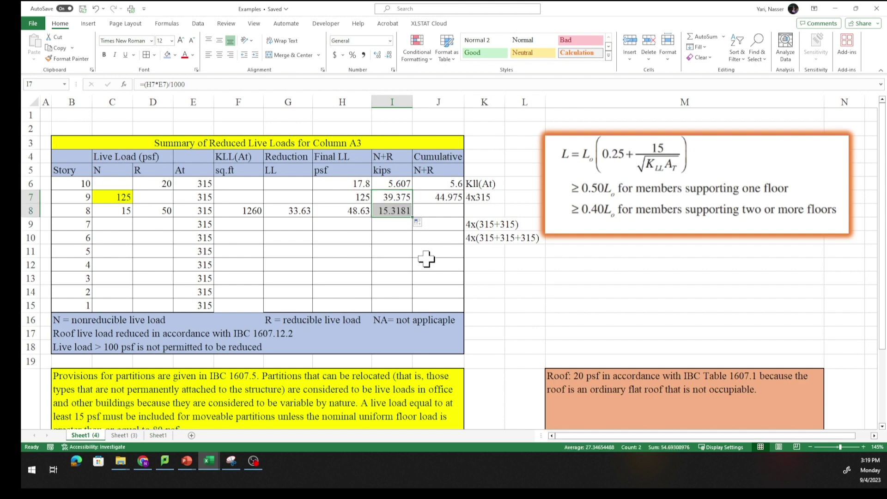
left_click(444, 198)
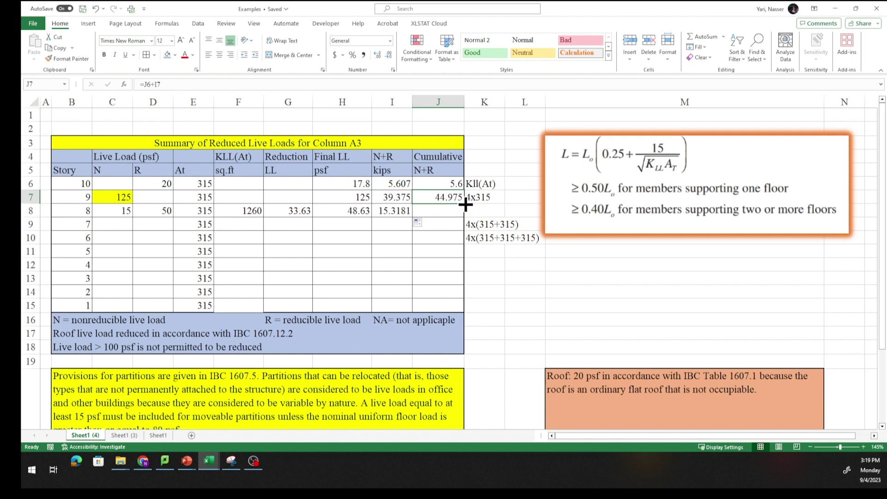
left_click_drag(466, 204, 466, 216)
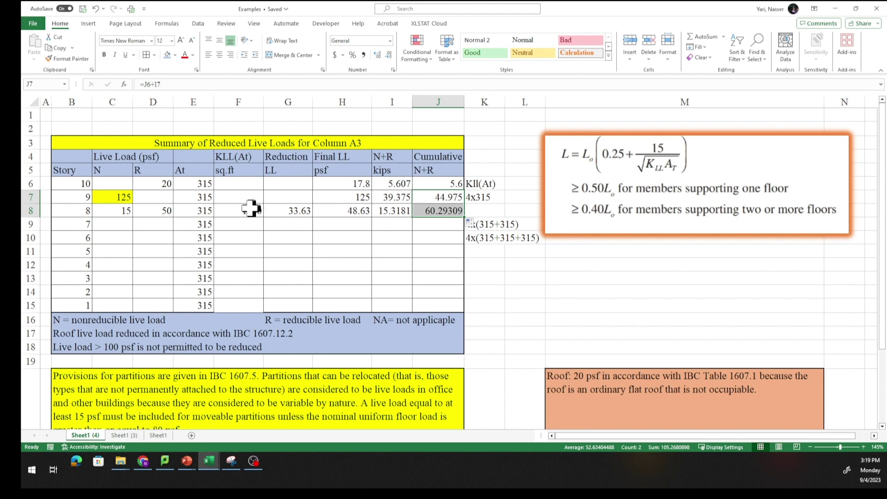
Fill story 8's nonreducible load of 15 in C8 and reducible load of 50 in D8 down to row 15
left_click(126, 213)
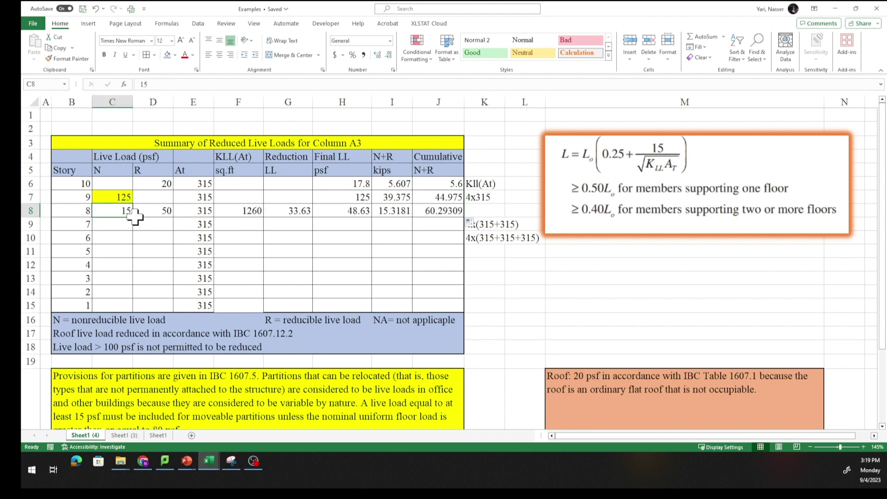
left_click_drag(135, 217, 134, 311)
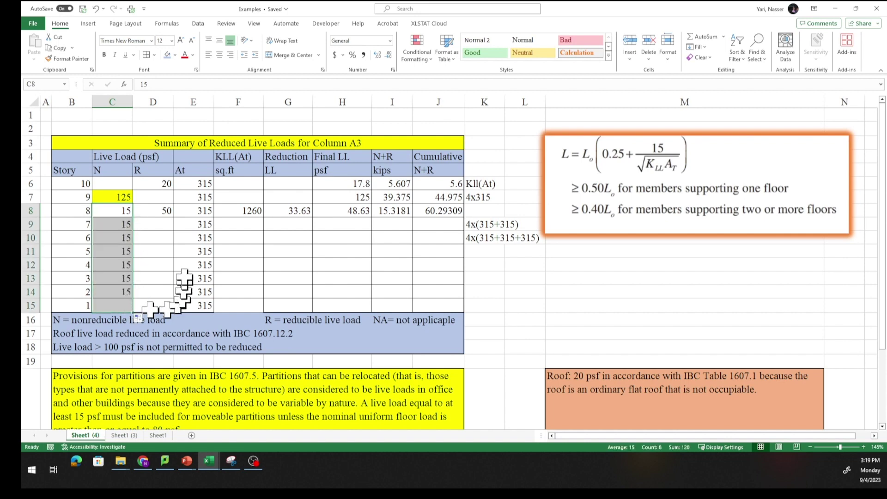
left_click(169, 213)
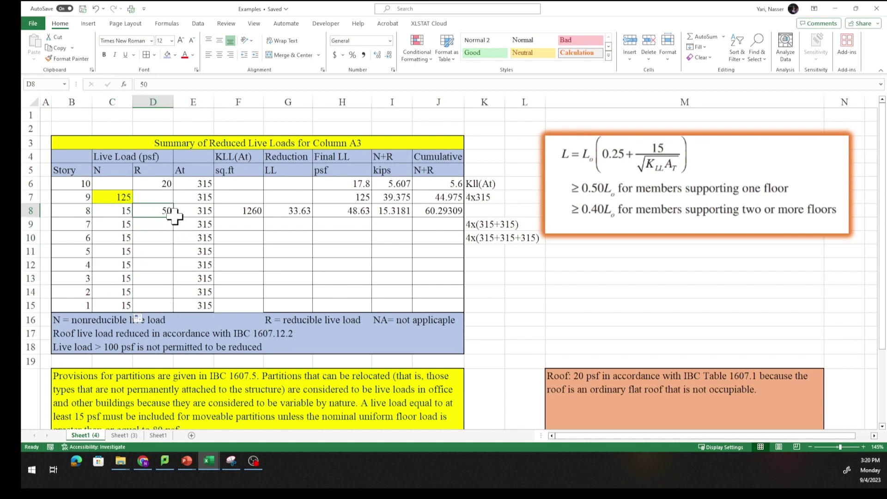
left_click_drag(175, 220, 175, 310)
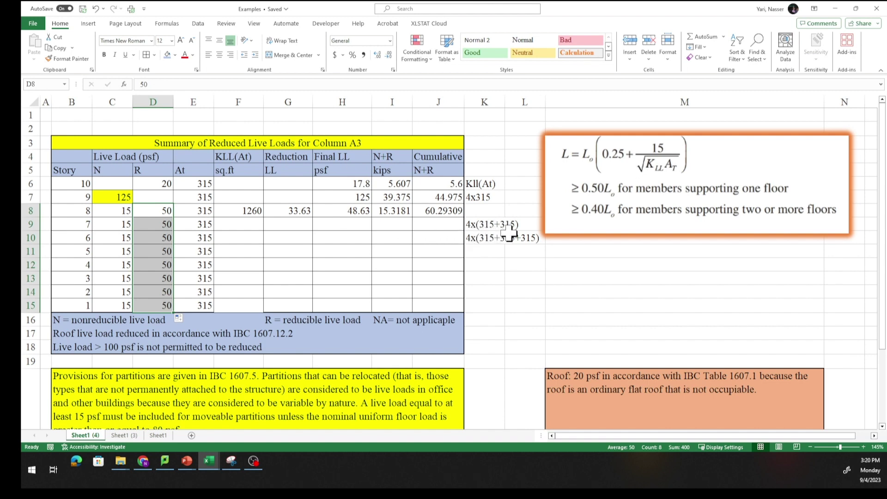
Calculate story 7's KLL(At) in F9 with the formula =4*315*2
left_click(242, 222)
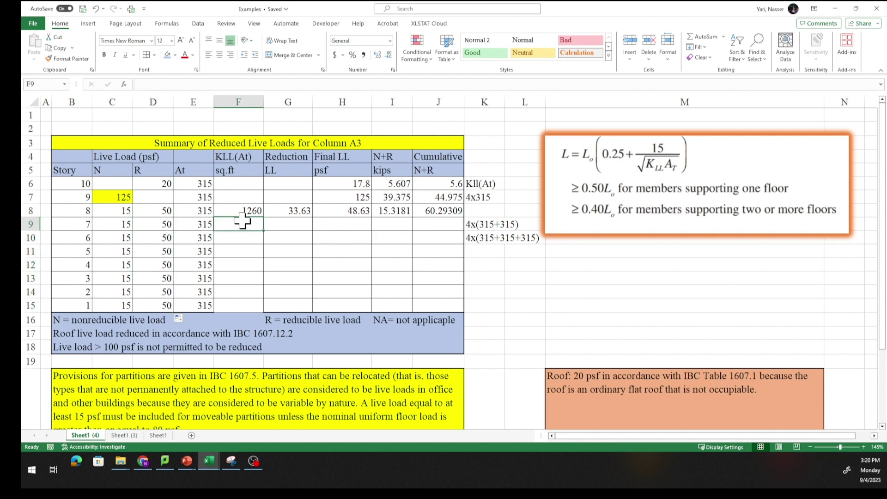
type("=")
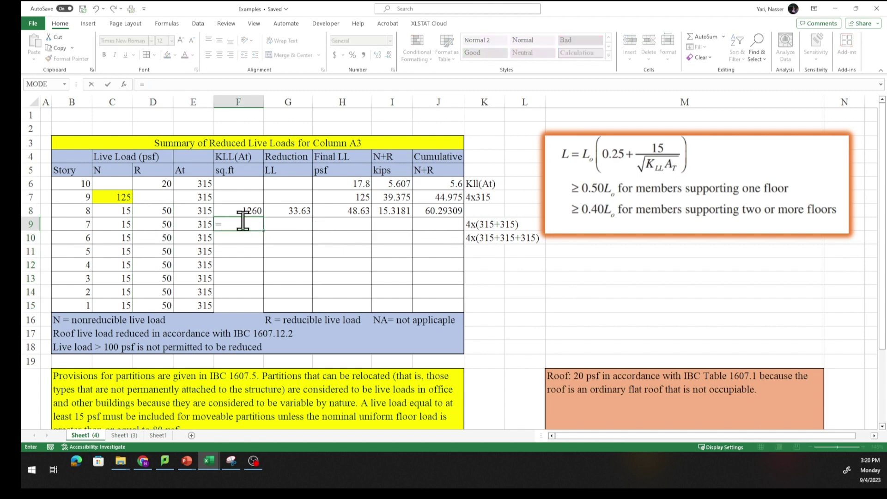
type("4*315*2")
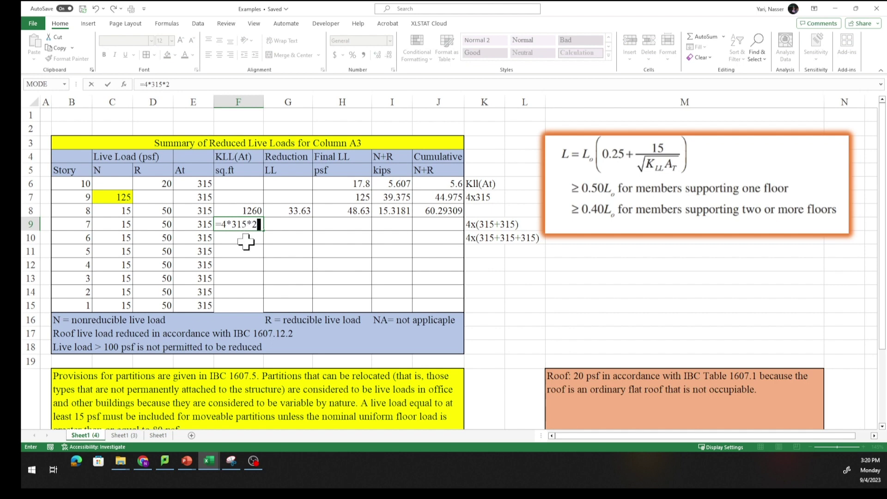
key("Return")
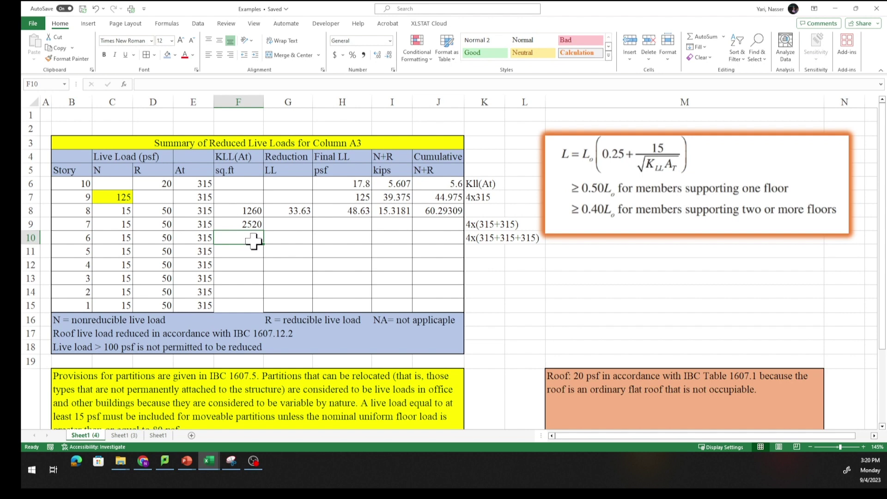
Fill story 8's reduced live load formula from G8 into G9 and its final live load formula from H8 into H9
left_click(302, 213)
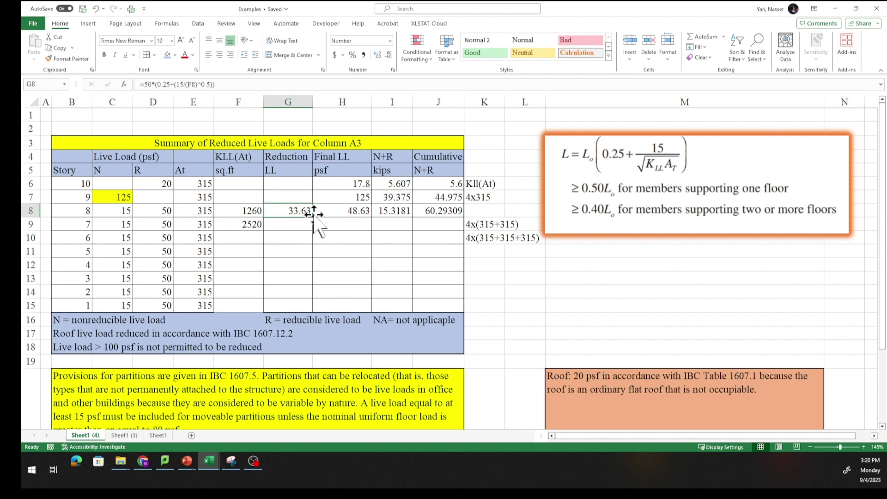
left_click_drag(313, 218, 314, 230)
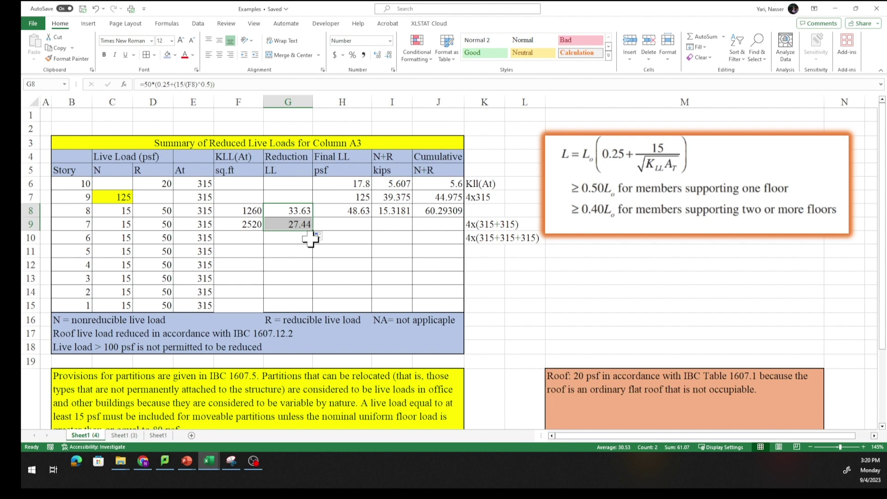
left_click(351, 212)
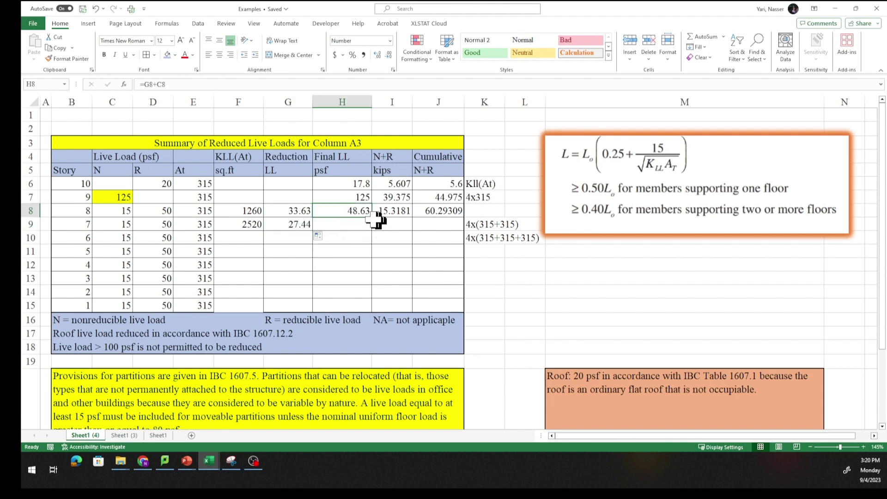
left_click_drag(373, 217, 375, 233)
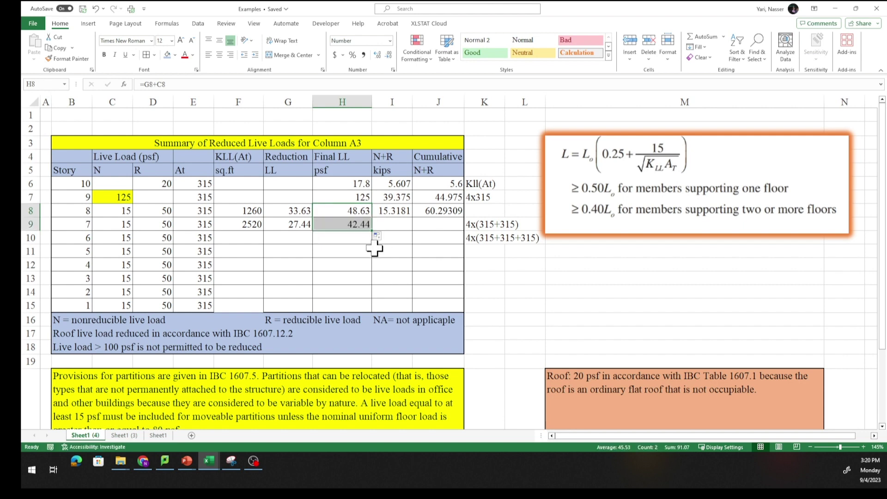
Fill story 8's N+R formula from I8 into I9 and its cumulative N+R formula from J8 into J9
left_click(399, 211)
left_click_drag(414, 217, 412, 231)
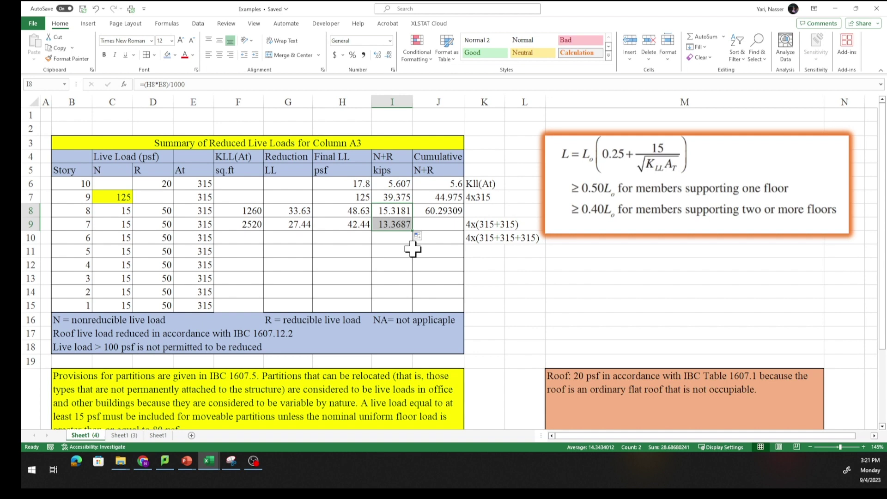
left_click(442, 212)
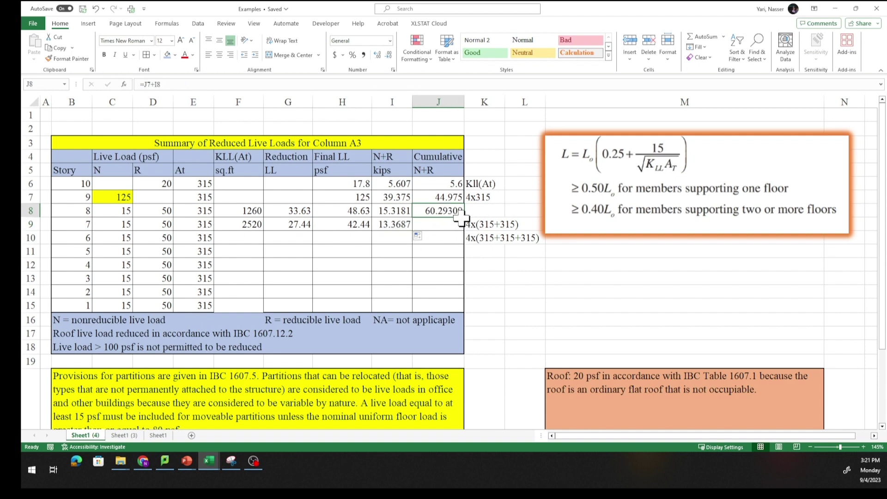
left_click_drag(464, 216, 465, 233)
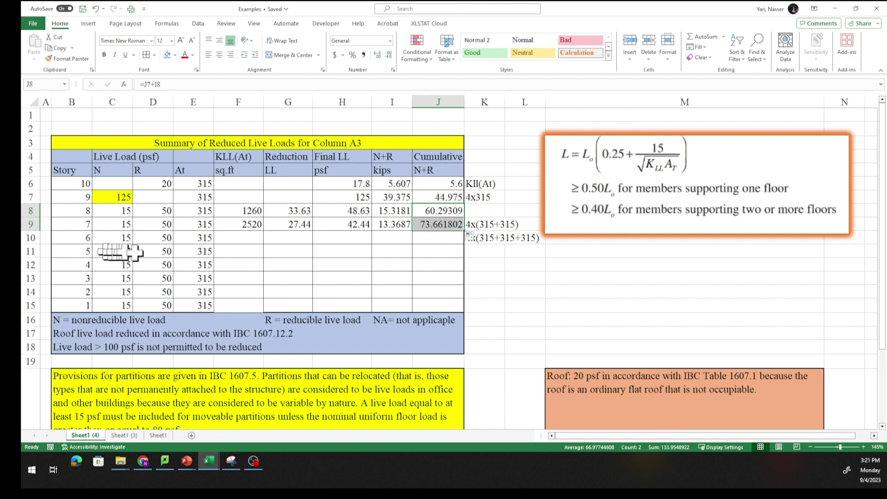
Calculate story 6's KLL(At) in F10 with the formula =4*315*3
left_click(240, 237)
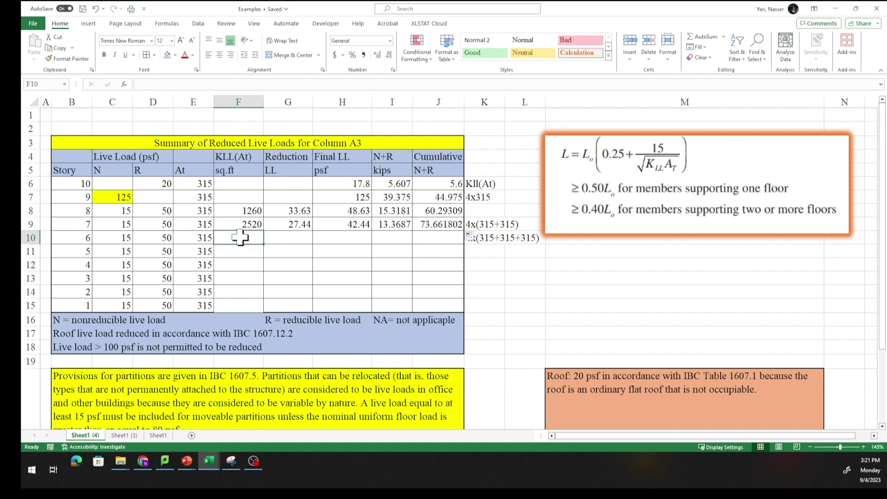
type("=")
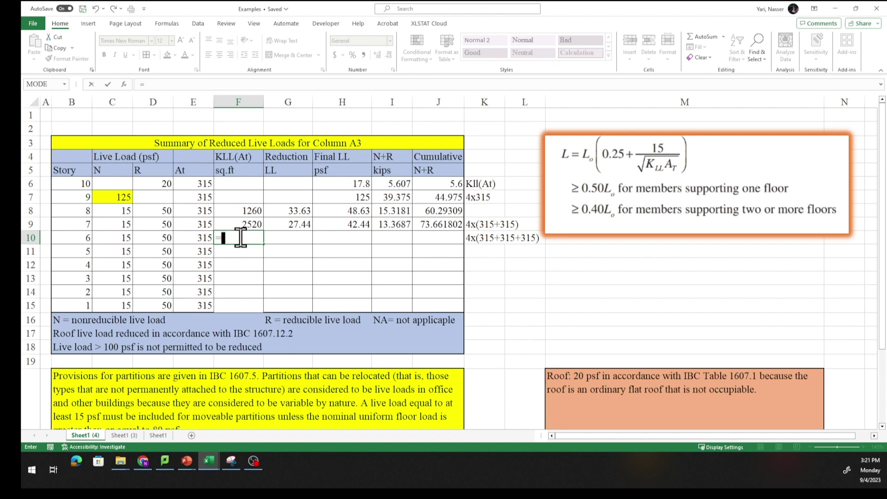
type("4*315*3")
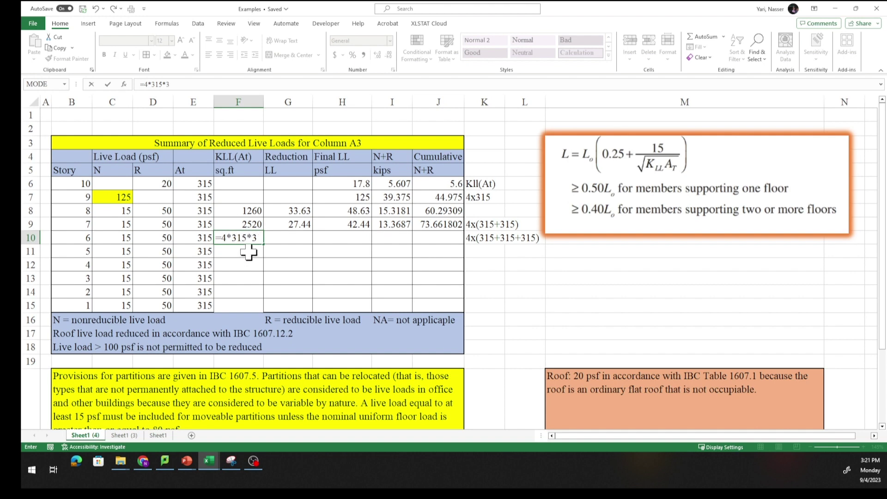
left_click(249, 252)
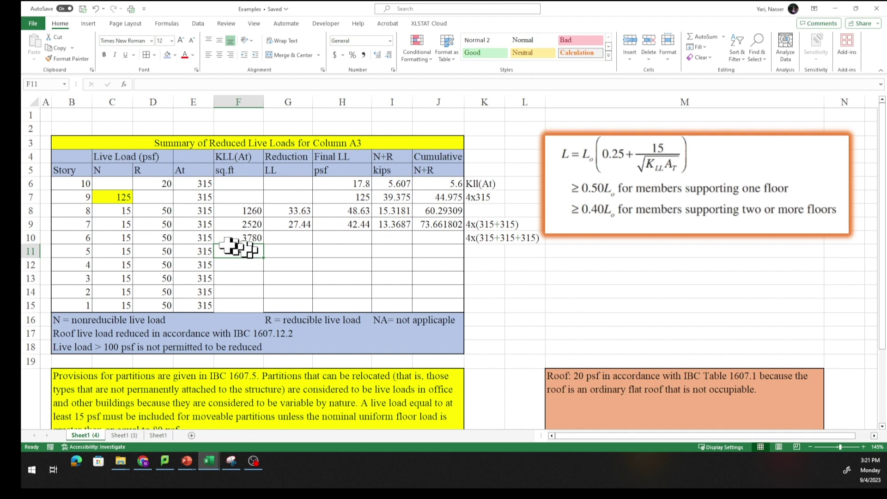
Fill story 7's reduced live load formula from G9 into G10 and its final live load formula from H9 into H10
left_click(300, 224)
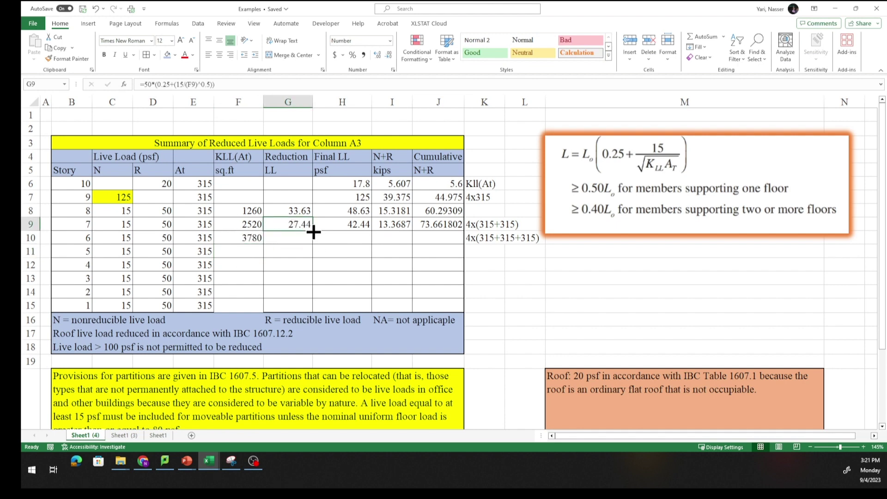
left_click_drag(313, 231, 313, 242)
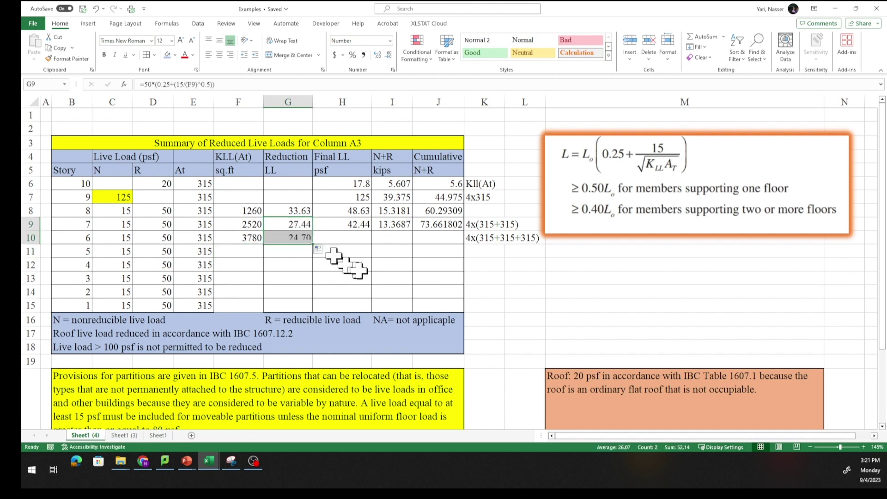
left_click(357, 224)
left_click_drag(372, 231, 412, 244)
Fill story 7's N+R formula from I9 into I10 and its cumulative N+R formula from J9 into J10
left_click(395, 224)
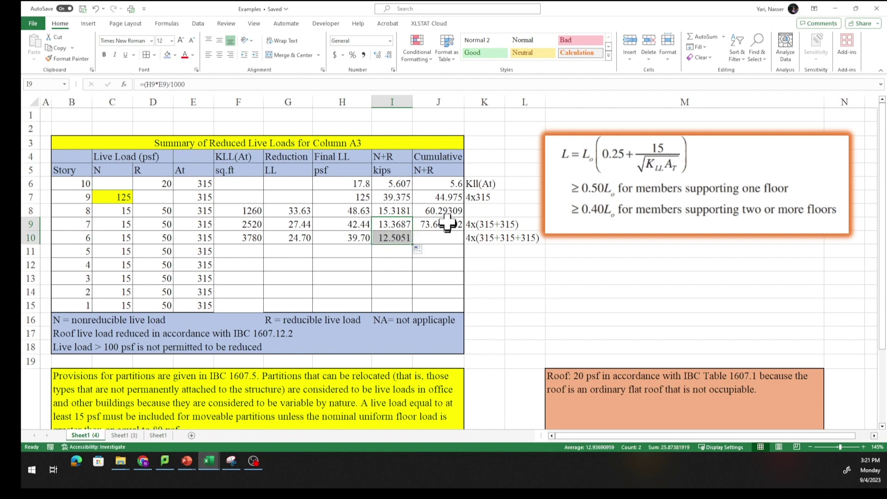
left_click(457, 226)
left_click_drag(465, 231, 464, 244)
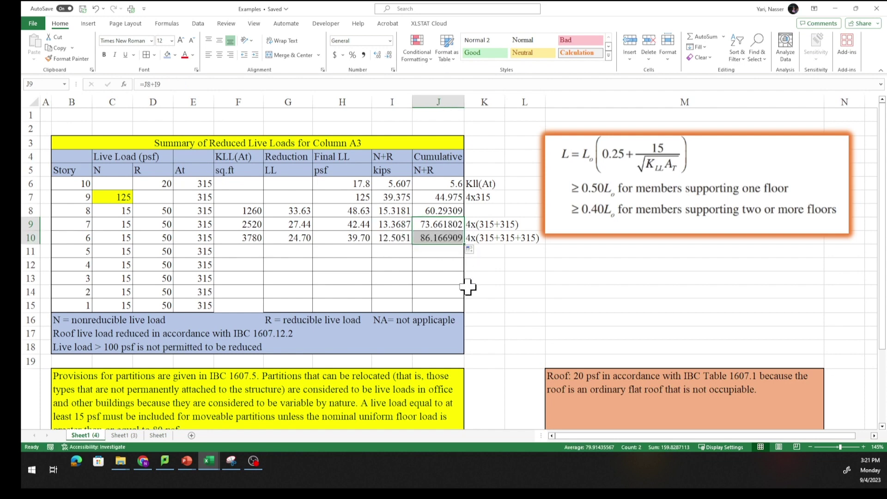
Format the cumulative N+R values in J6:J10 as Number with 2 decimal places
left_click_drag(440, 183, 439, 238)
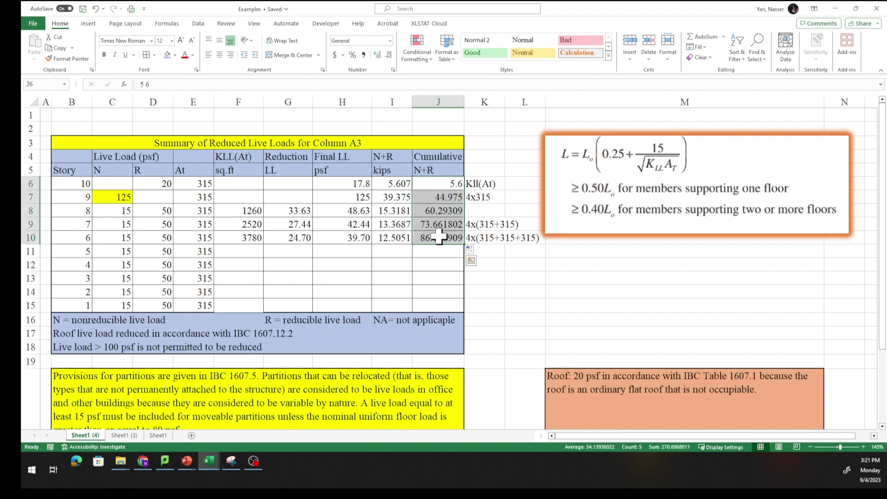
right_click(439, 238)
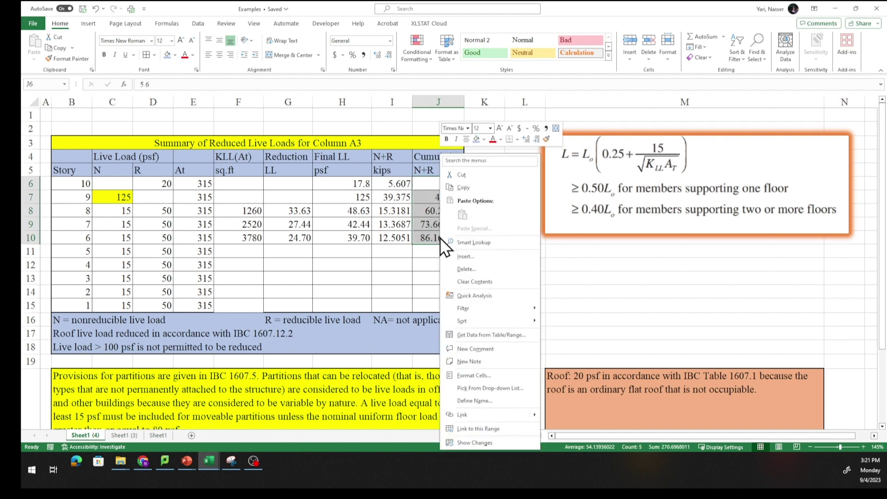
left_click(474, 376)
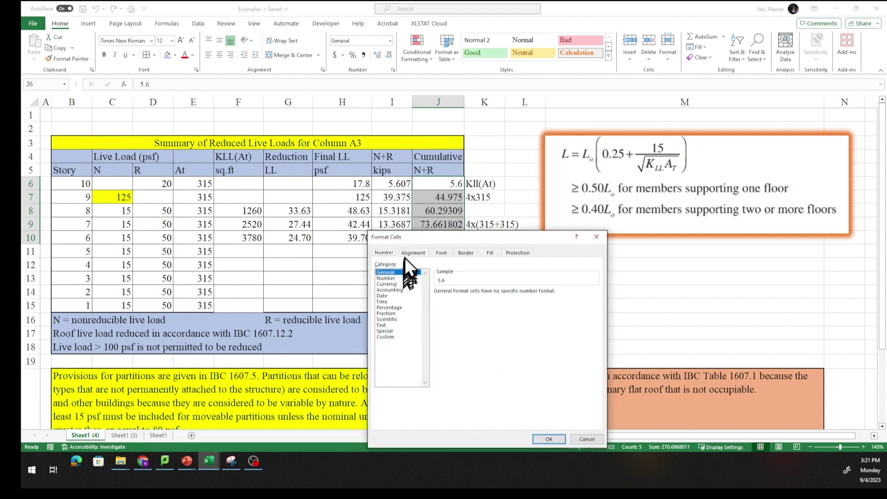
left_click(389, 278)
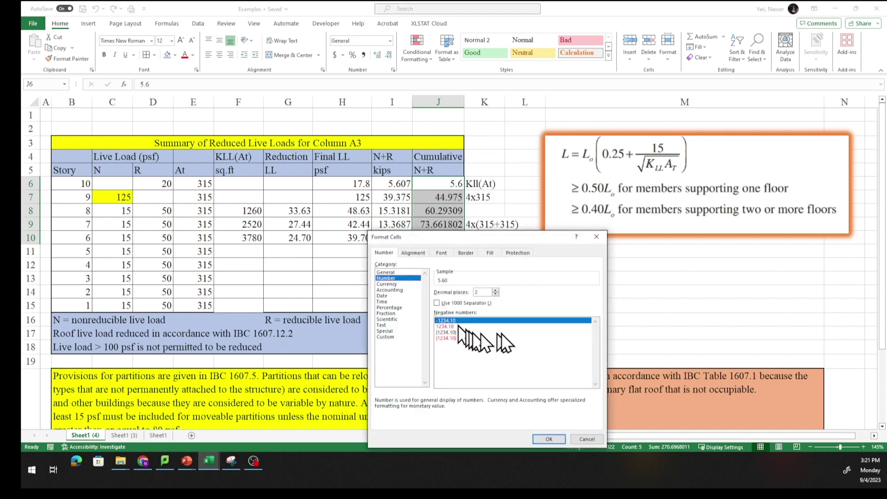
left_click(548, 438)
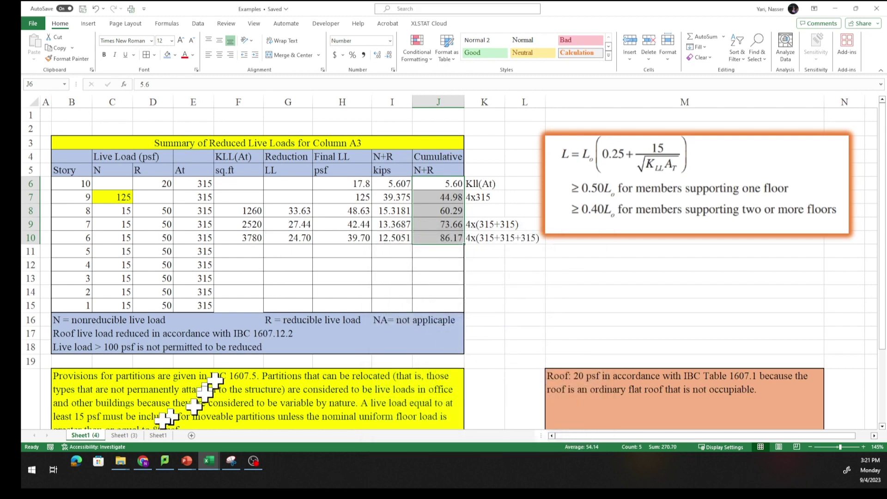
Switch to the Sheet1 (3) worksheet to view the completed summary table for all stories
left_click(124, 435)
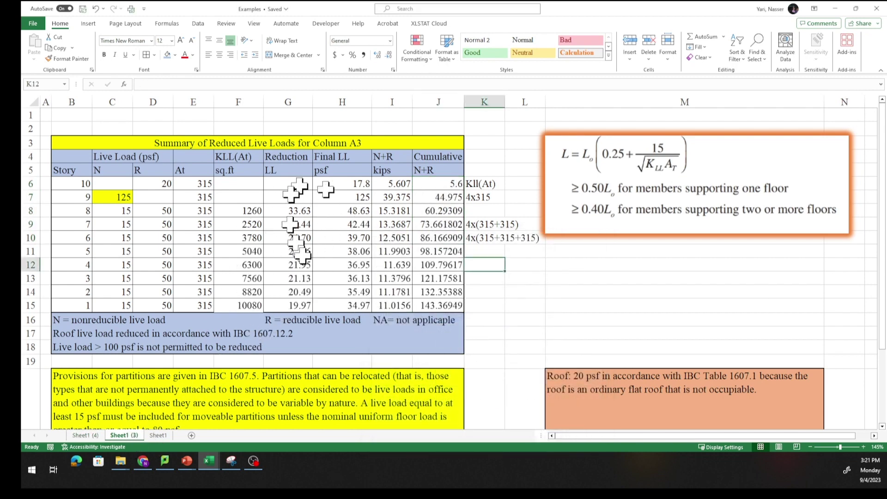